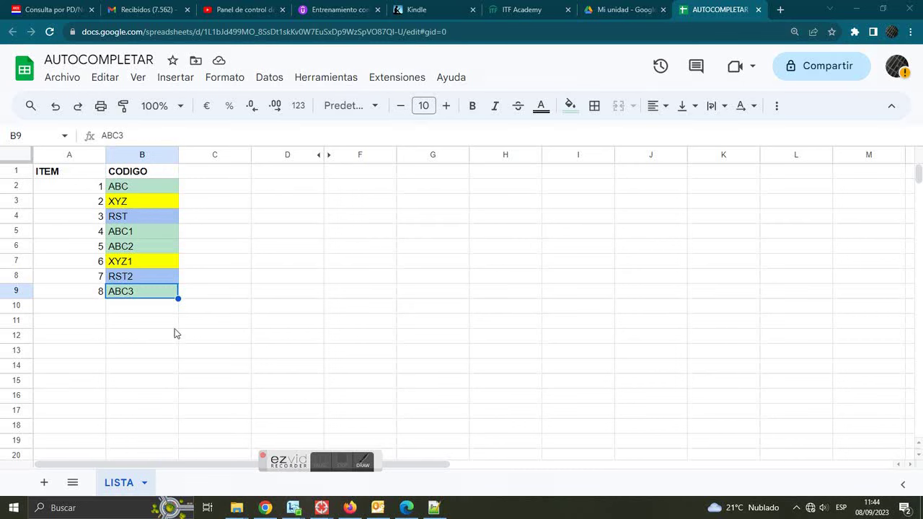
Step: Enter codes ABC4, ABC5, RST3, XYZ2 and XYZ3 from B10 downward, accepting autocomplete suggestions
{"action": "left_click", "coordinate": [146, 312]}
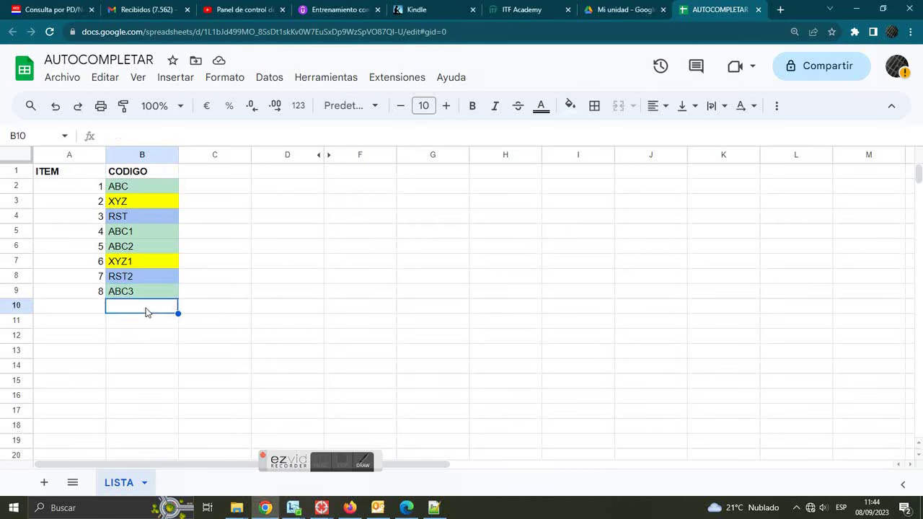
{"action": "type", "text": "ABC4"}
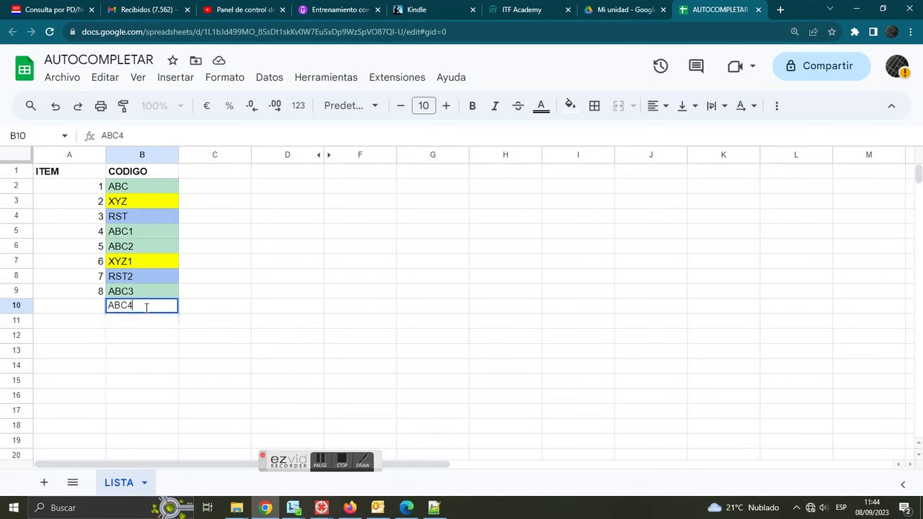
{"action": "key", "text": "Return"}
{"action": "type", "text": "ABC5"}
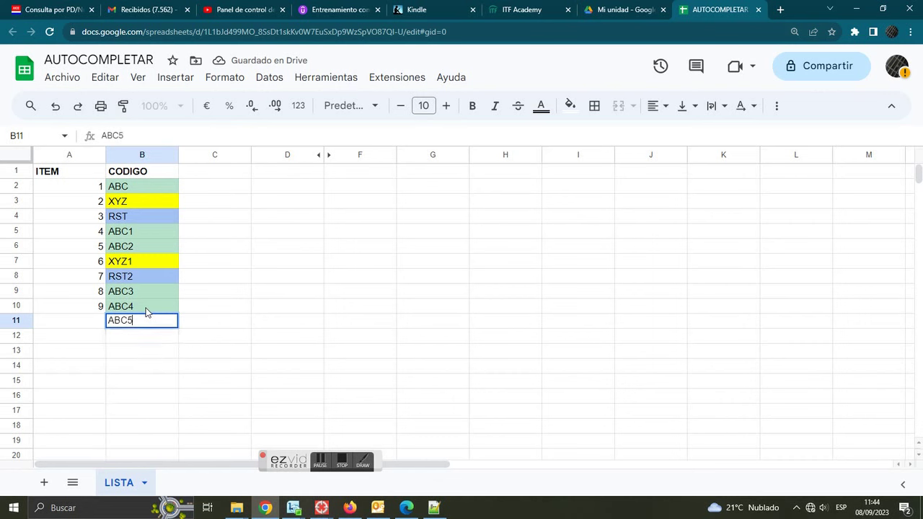
{"action": "key", "text": "Return"}
{"action": "type", "text": "RST"}
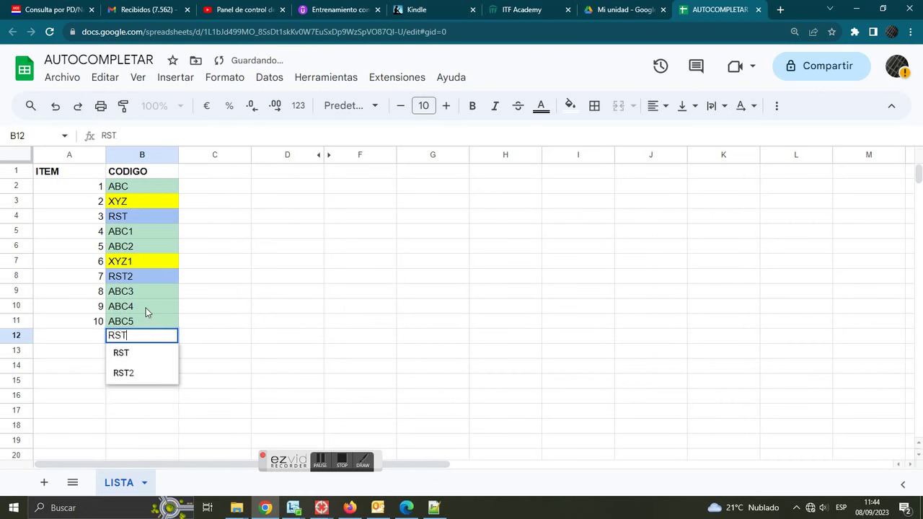
{"action": "type", "text": "3"}
{"action": "key", "text": "Return"}
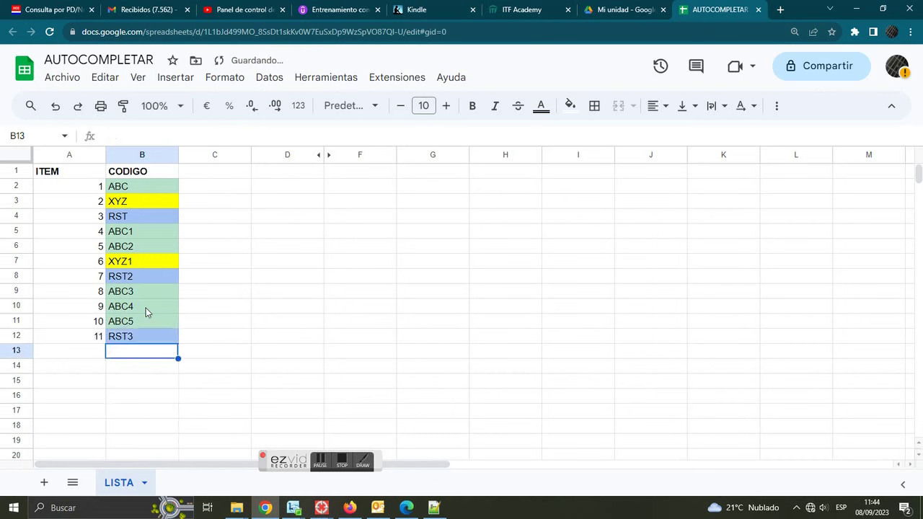
{"action": "key", "text": "Return"}
{"action": "type", "text": "X"}
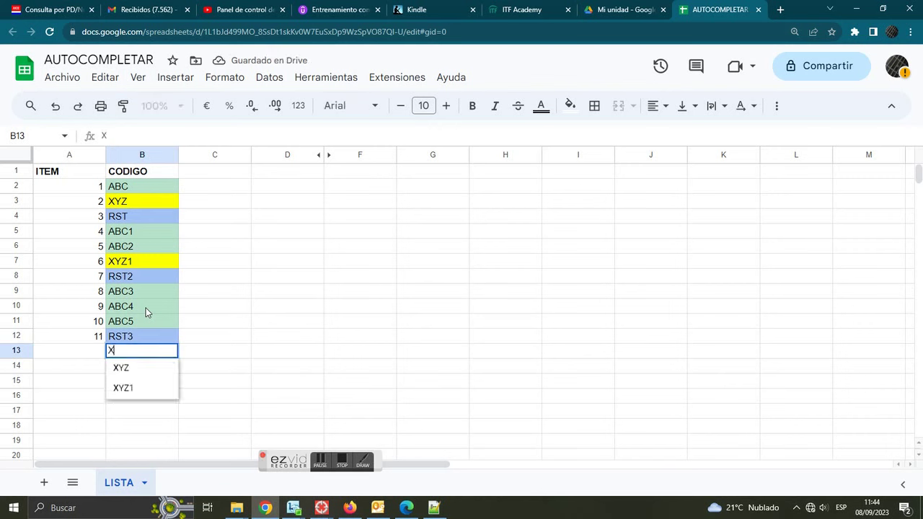
{"action": "type", "text": "YZ2"}
{"action": "key", "text": "Return"}
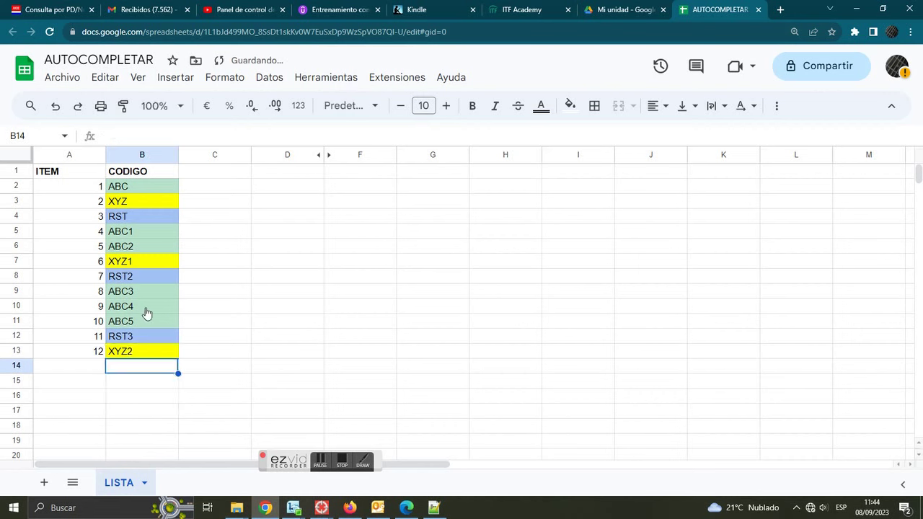
{"action": "type", "text": "XYZ3"}
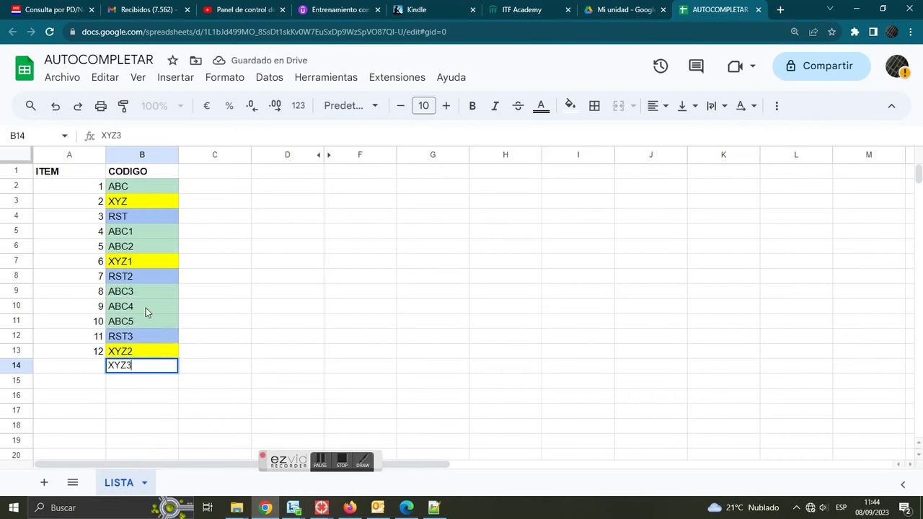
{"action": "key", "text": "Return"}
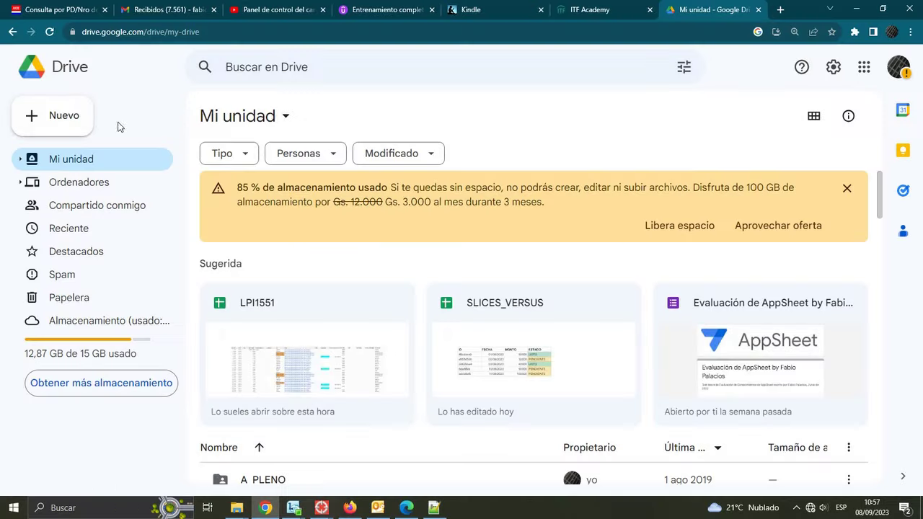
Step: Create a blank Google spreadsheet from Drive's Nuevo menu
{"action": "left_click", "coordinate": [59, 120]}
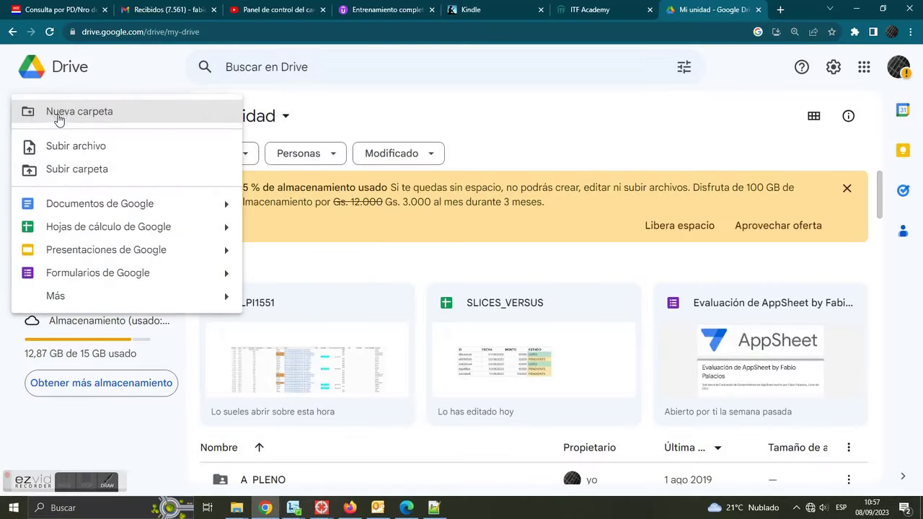
{"action": "mouse_move", "coordinate": [223, 231]}
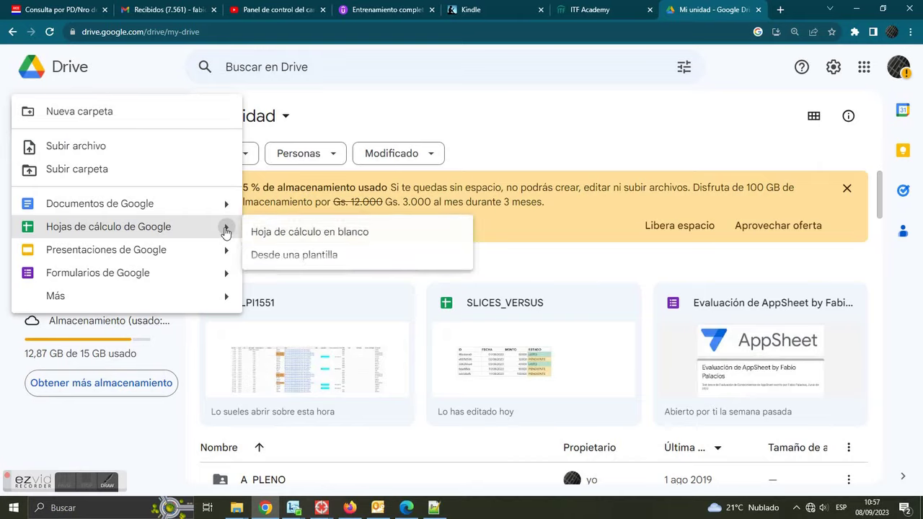
{"action": "left_click", "coordinate": [267, 233]}
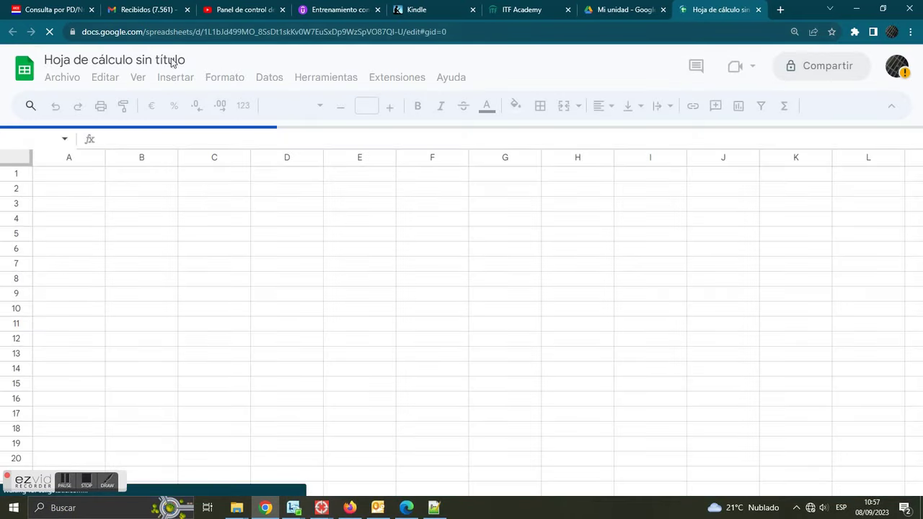
Step: Title the untitled spreadsheet AUTOCOMPLETAR
{"action": "left_click_drag", "start_coordinate": [40, 483], "coordinate": [377, 439]}
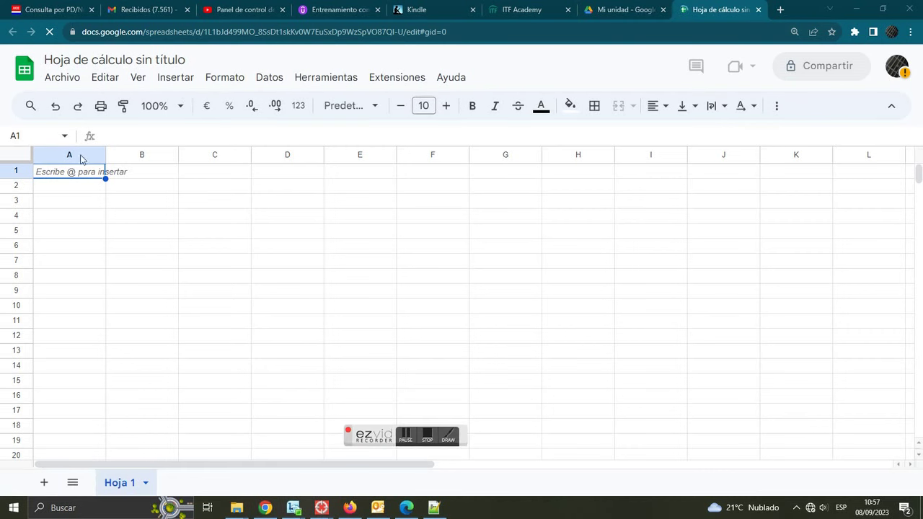
{"action": "left_click", "coordinate": [114, 56]}
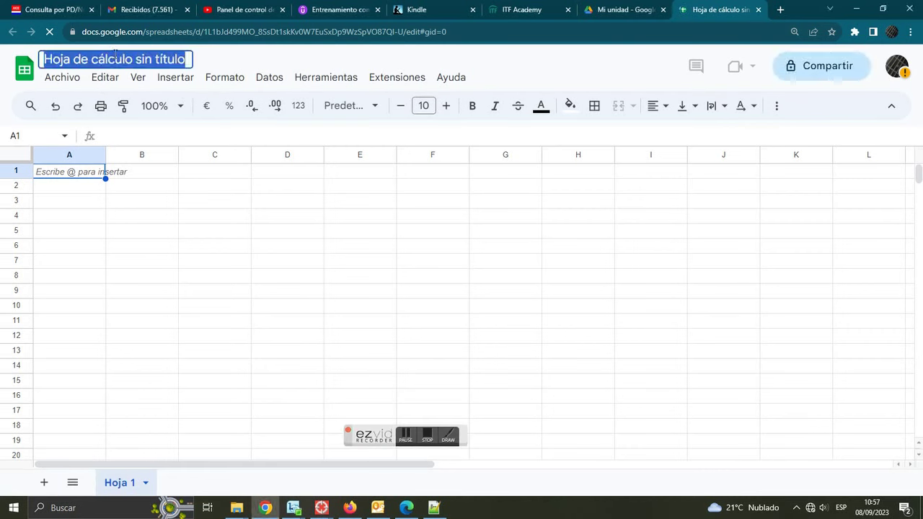
{"action": "type", "text": "A"}
{"action": "type", "text": "IT"}
{"action": "key", "text": "BackSpace"}
{"action": "key", "text": "BackSpace"}
{"action": "type", "text": "UTOCOMPLETAR"}
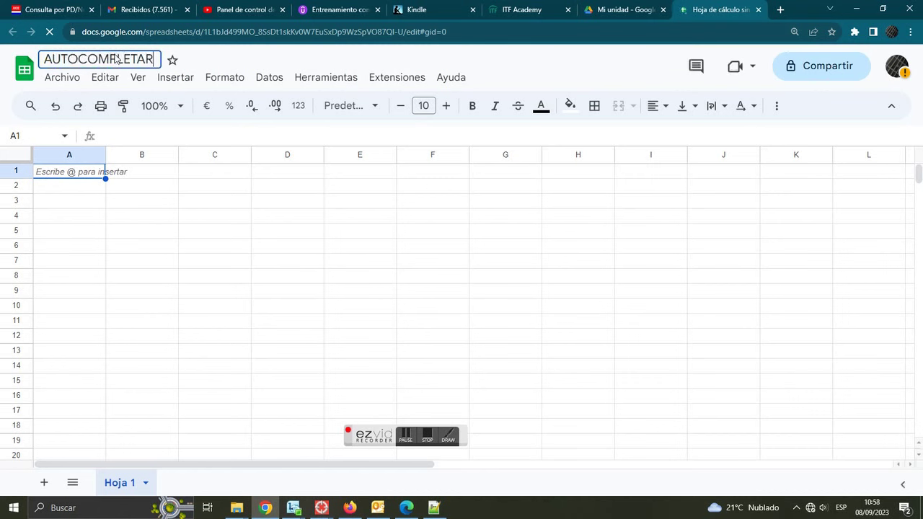
{"action": "left_click", "coordinate": [82, 232]}
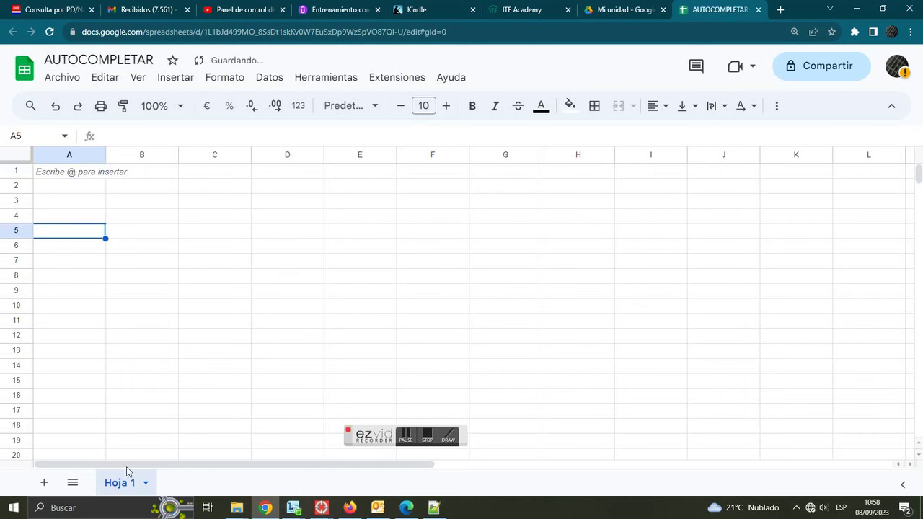
Step: Rename the Hoja 1 sheet tab to LISTA
{"action": "double_click", "coordinate": [123, 488]}
{"action": "type", "text": "LISTA"}
{"action": "key", "text": "Return"}
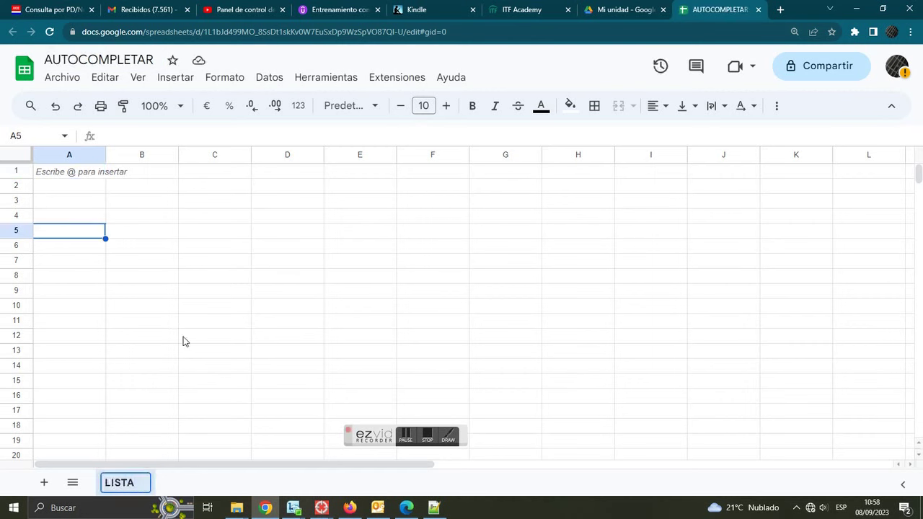
{"action": "left_click", "coordinate": [182, 308]}
{"action": "left_click", "coordinate": [71, 177]}
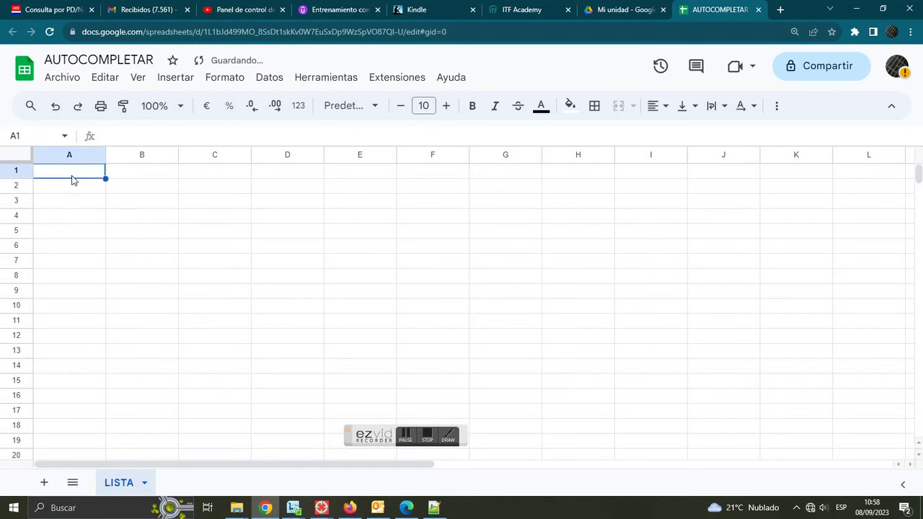
Step: Type headers ITEM in A1, CODIGO in B1 and AUX in E1
{"action": "type", "text": "ITEM"}
{"action": "key", "text": "Tab"}
{"action": "type", "text": "C"}
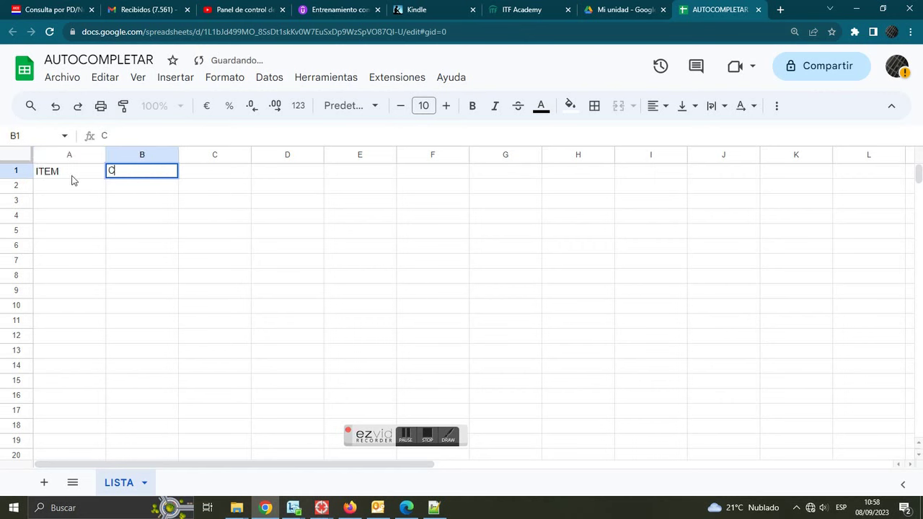
{"action": "type", "text": "ODIGO"}
{"action": "key", "text": "Tab"}
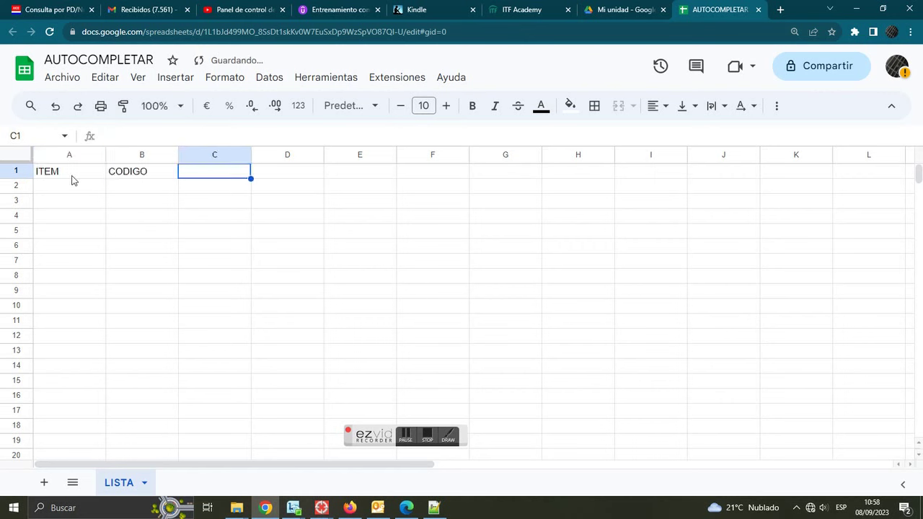
{"action": "key", "text": "Tab"}
{"action": "key", "text": "Tab"}
{"action": "type", "text": "AUX"}
{"action": "key", "text": "Return"}
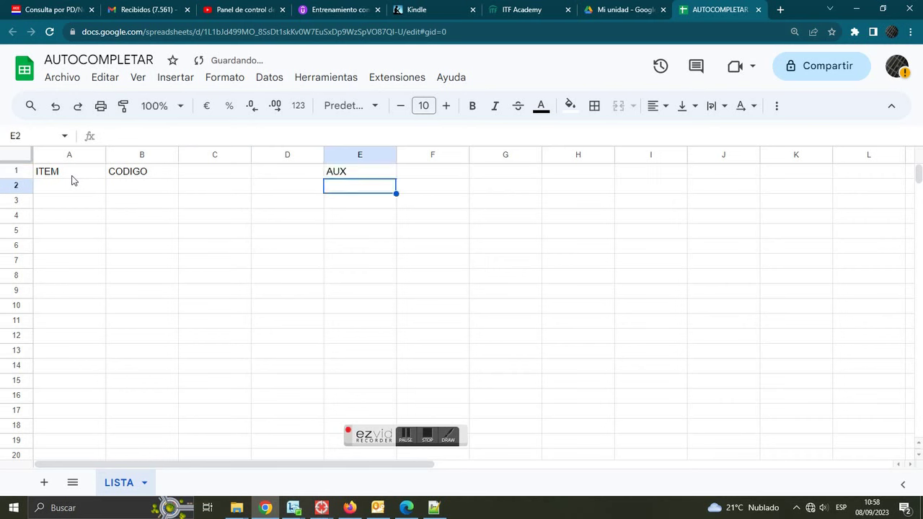
Step: Make the row 1 headers A1:E1 bold
{"action": "left_click_drag", "start_coordinate": [65, 173], "coordinate": [360, 173]}
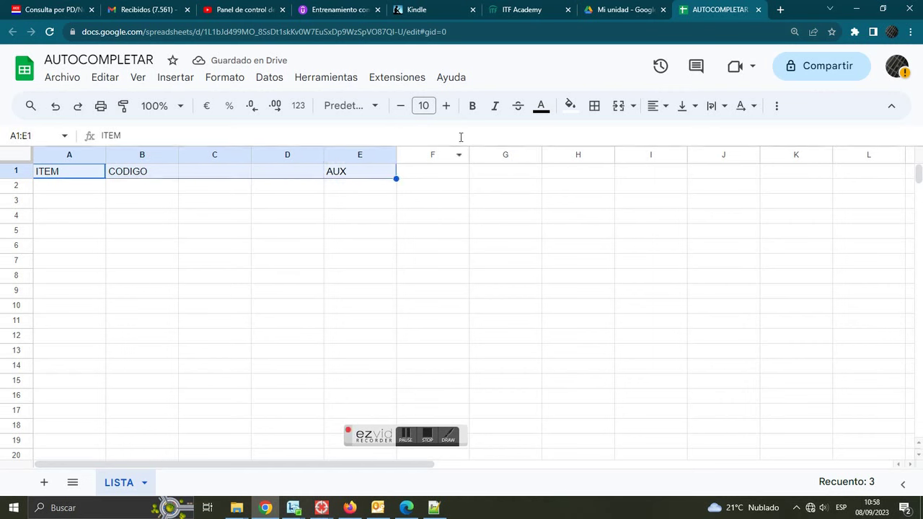
{"action": "left_click", "coordinate": [473, 106]}
{"action": "left_click", "coordinate": [433, 200]}
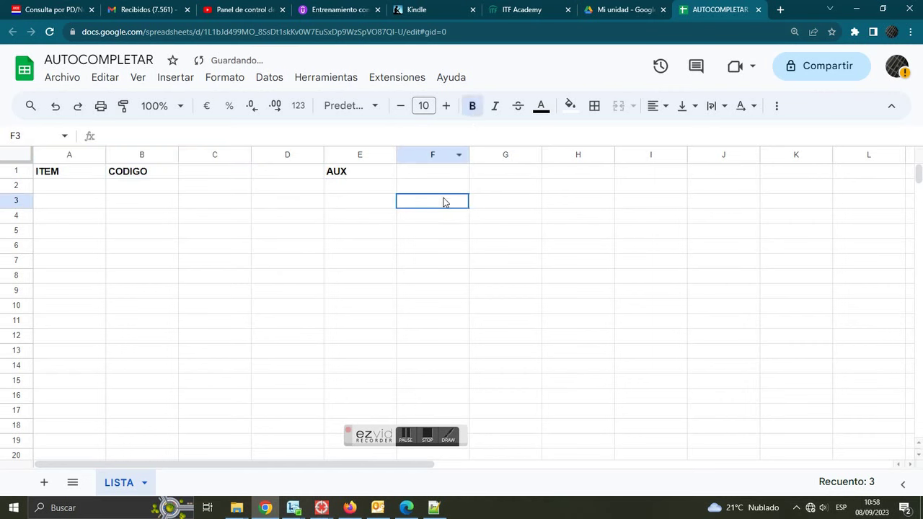
{"action": "left_click", "coordinate": [369, 174]}
{"action": "left_click", "coordinate": [137, 173]}
{"action": "left_click", "coordinate": [77, 173]}
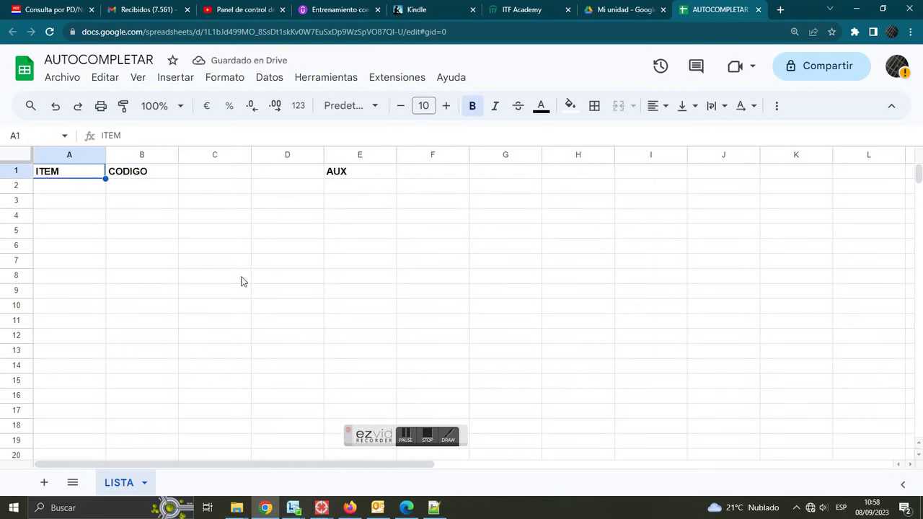
{"action": "left_click", "coordinate": [430, 441]}
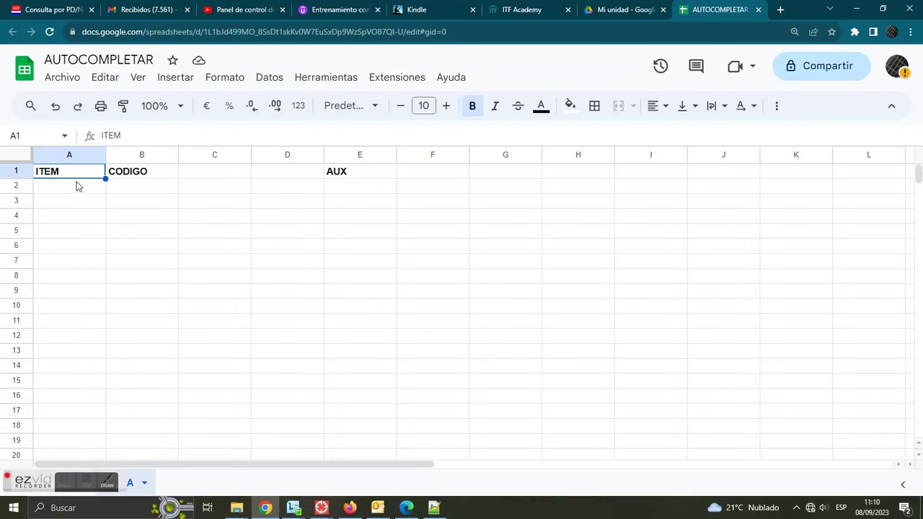
Step: Enter codes ABC, XYZ and RST in B2:B4 under CODIGO
{"action": "left_click", "coordinate": [78, 188]}
{"action": "key", "text": "Tab"}
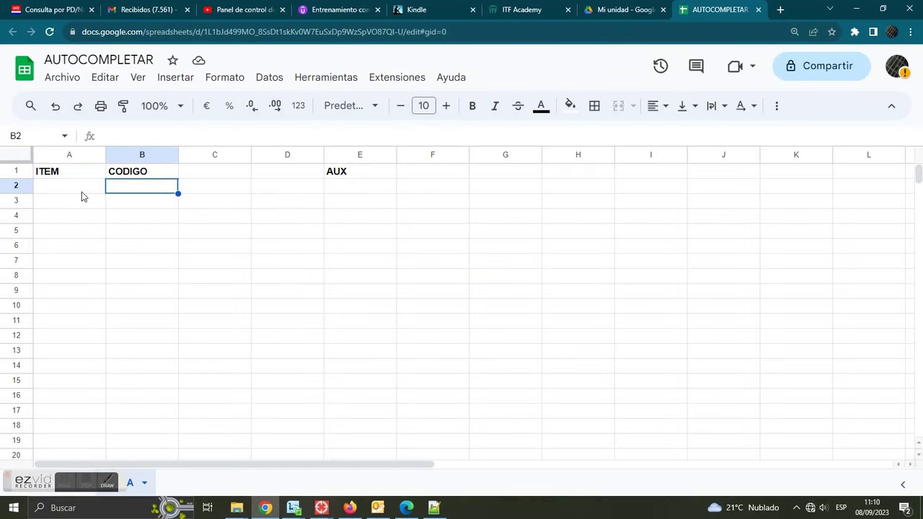
{"action": "type", "text": "a"}
{"action": "type", "text": "A"}
{"action": "type", "text": "BC"}
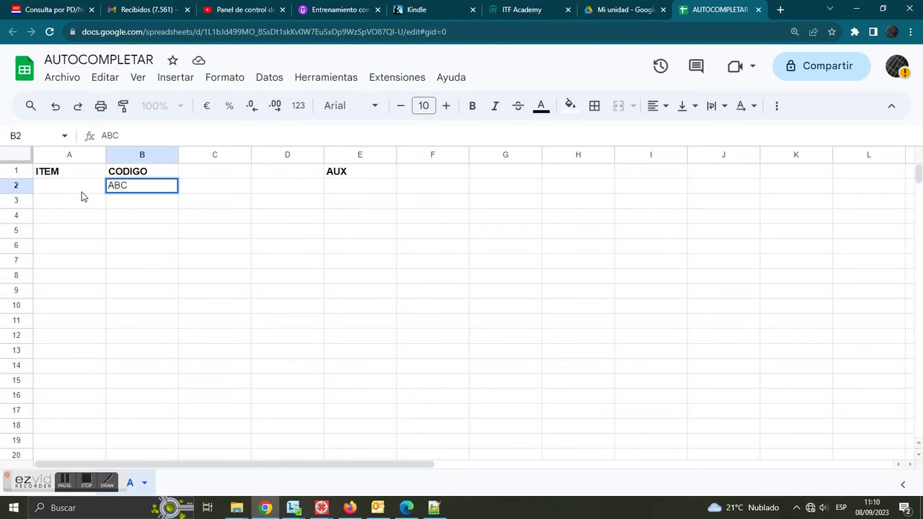
{"action": "key", "text": "Return"}
{"action": "type", "text": "XYZ"}
{"action": "key", "text": "Return"}
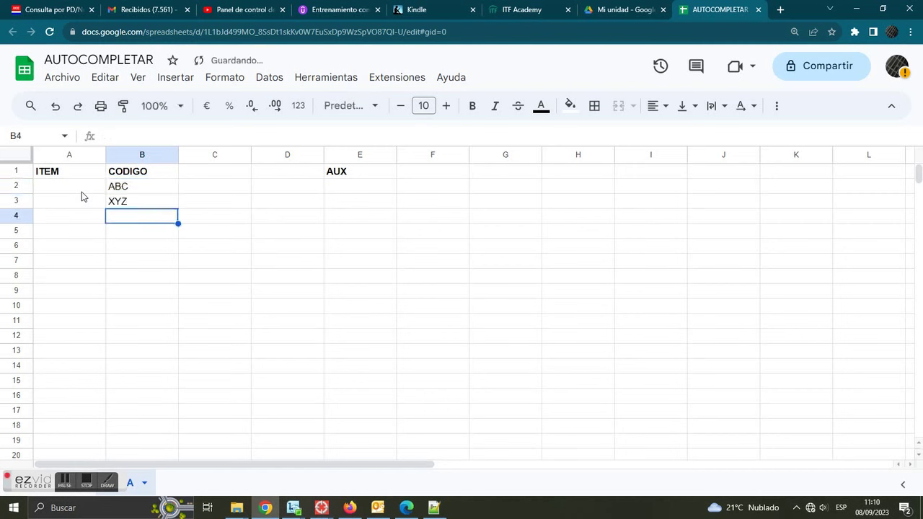
{"action": "type", "text": "RST"}
{"action": "key", "text": "Return"}
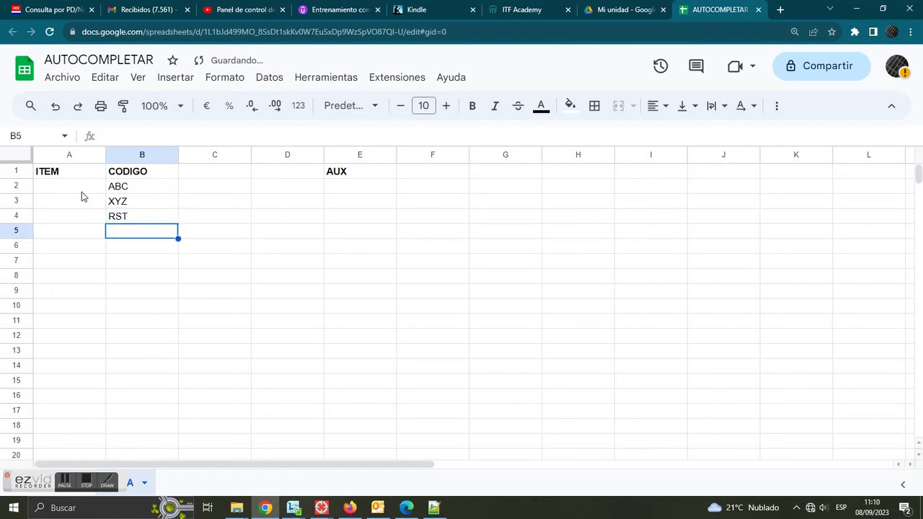
Step: Add codes ABC1, ABC2 and XYZ2 in B5:B7
{"action": "type", "text": "ABC1"}
{"action": "key", "text": "Return"}
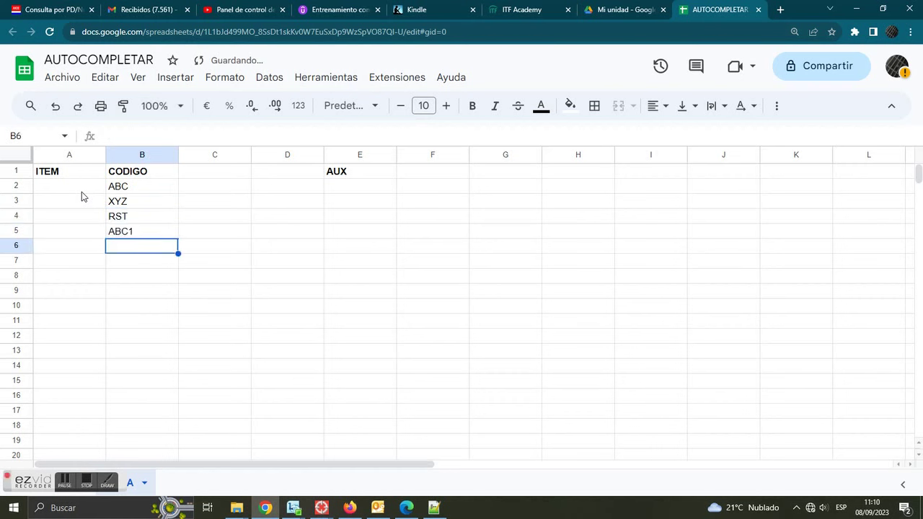
{"action": "type", "text": "ABC"}
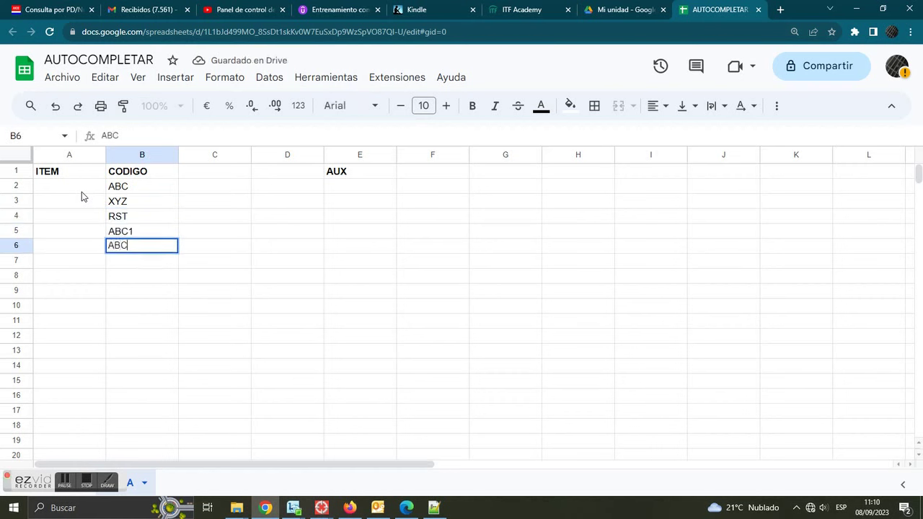
{"action": "key", "text": "BackSpace"}
{"action": "key", "text": "Return"}
{"action": "type", "text": "XYZ2"}
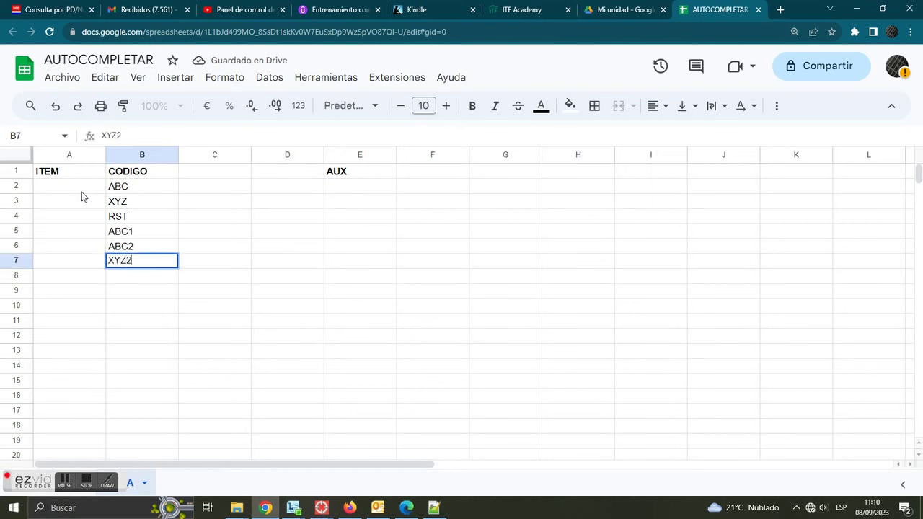
{"action": "key", "text": "Return"}
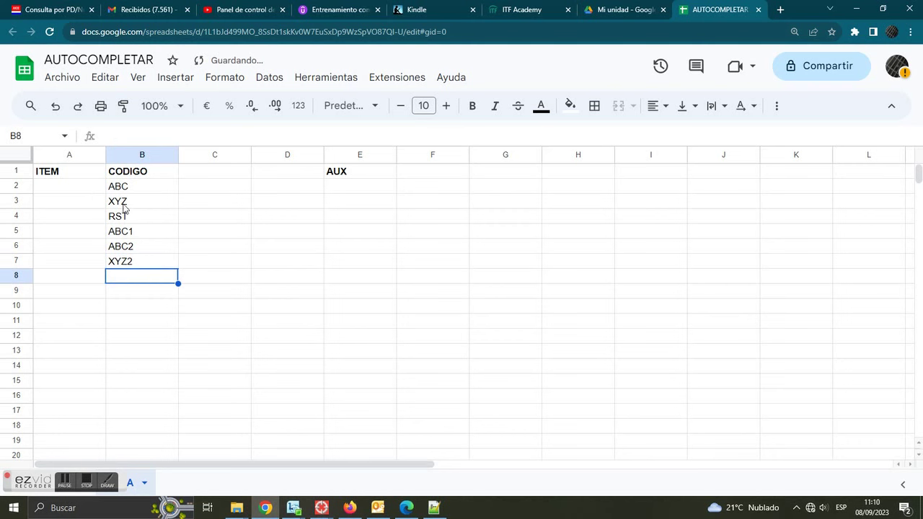
Step: Add a conditional rule on column B: text contains ABC, green fill
{"action": "left_click", "coordinate": [139, 157]}
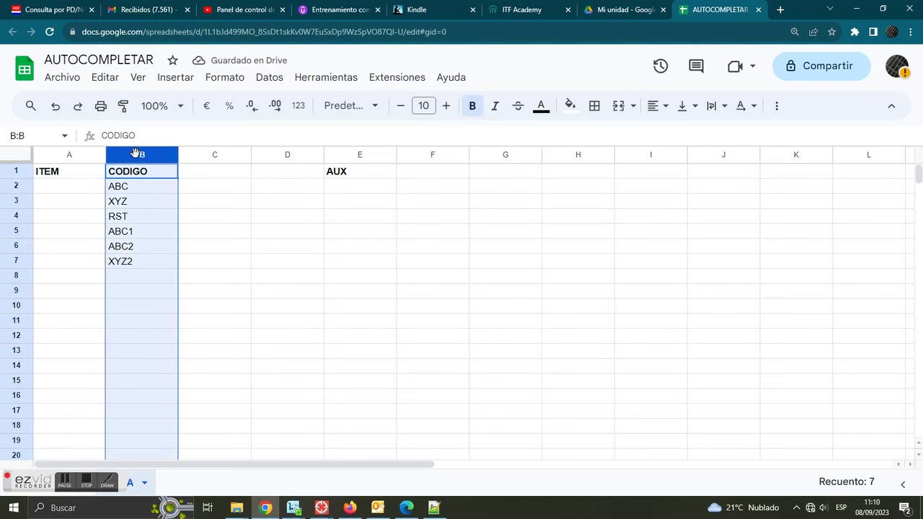
{"action": "left_click", "coordinate": [229, 80]}
{"action": "left_click", "coordinate": [286, 323]}
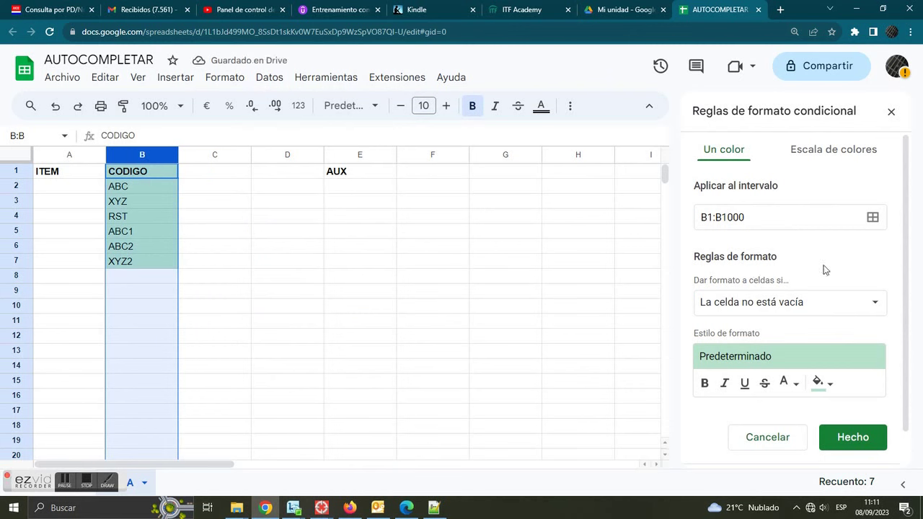
{"action": "left_click", "coordinate": [862, 304]}
{"action": "left_click", "coordinate": [735, 323]}
{"action": "left_click", "coordinate": [733, 335]}
{"action": "type", "text": "ABC"}
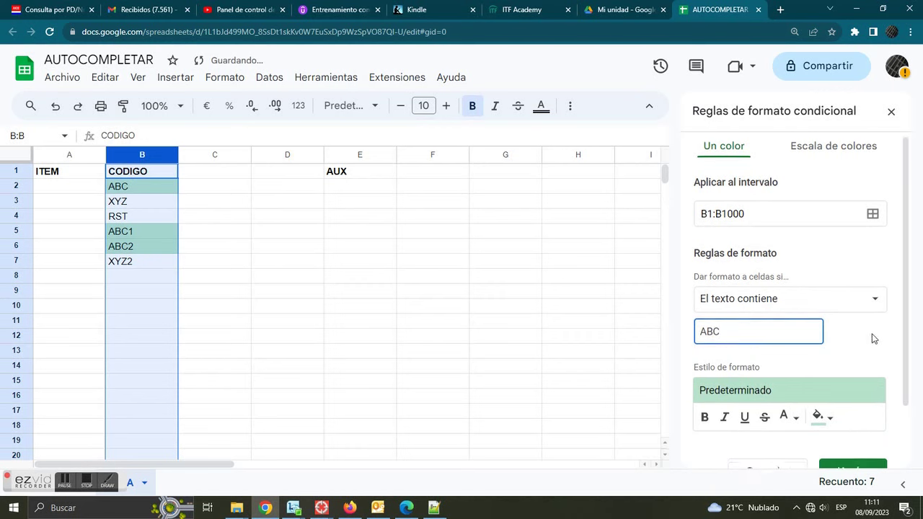
{"action": "scroll", "coordinate": [866, 361], "scroll_direction": "down", "scroll_amount": 2}
{"action": "left_click", "coordinate": [853, 417]}
Step: Add a second rule: text contains XYZ, bright yellow fill
{"action": "left_click", "coordinate": [731, 210]}
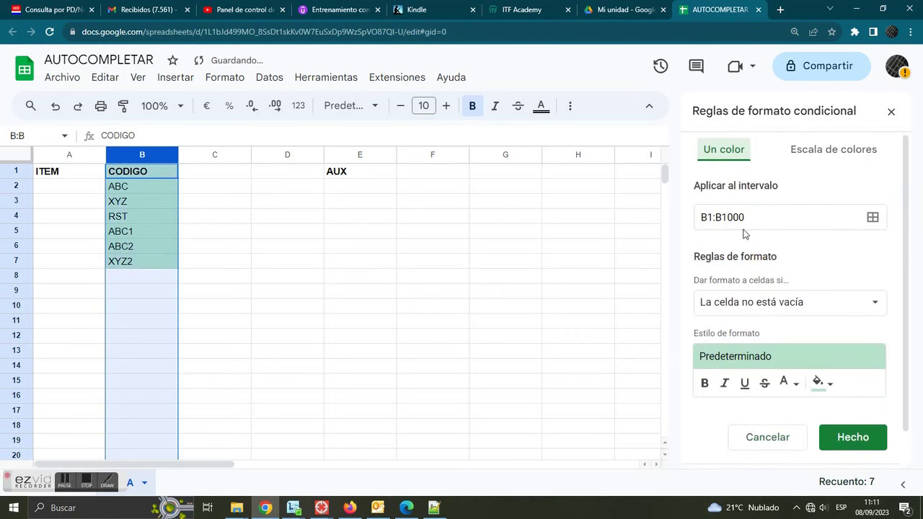
{"action": "left_click", "coordinate": [766, 307]}
{"action": "left_click", "coordinate": [751, 329]}
{"action": "left_click", "coordinate": [733, 337]}
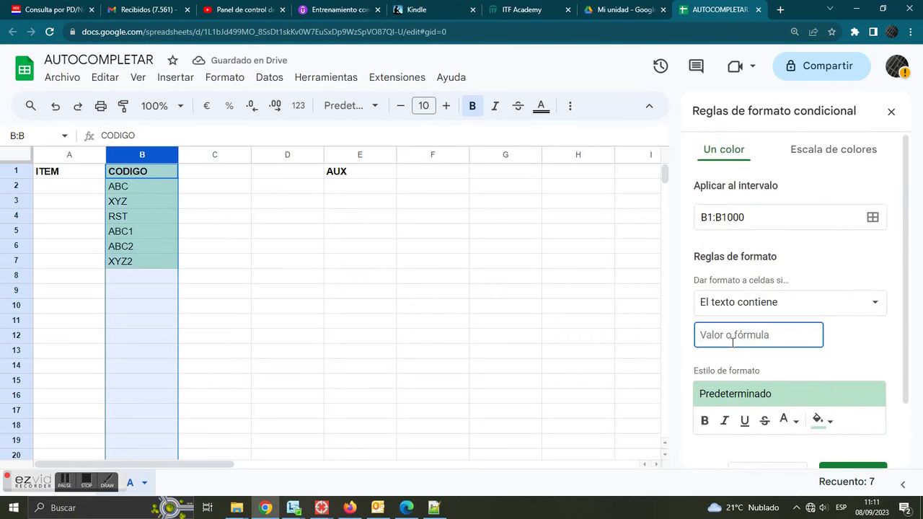
{"action": "type", "text": "XYZ"}
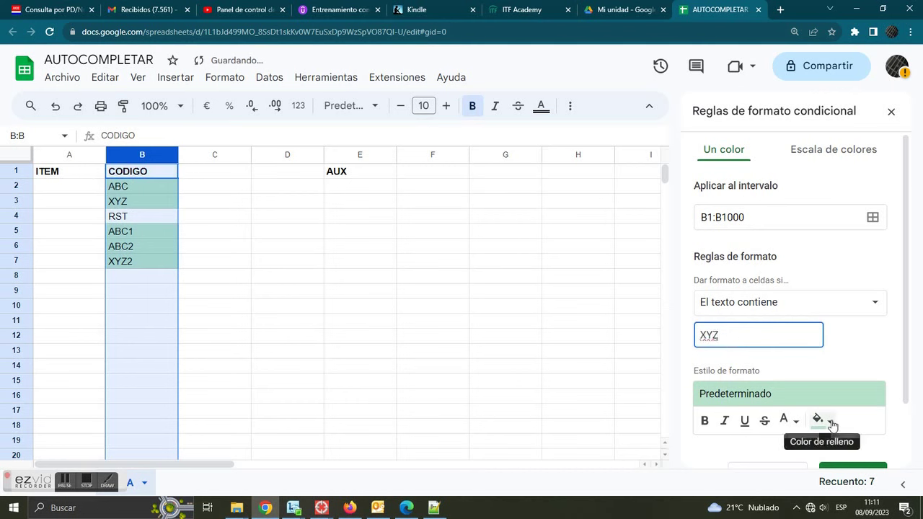
{"action": "left_click", "coordinate": [821, 420]}
{"action": "left_click", "coordinate": [725, 219]}
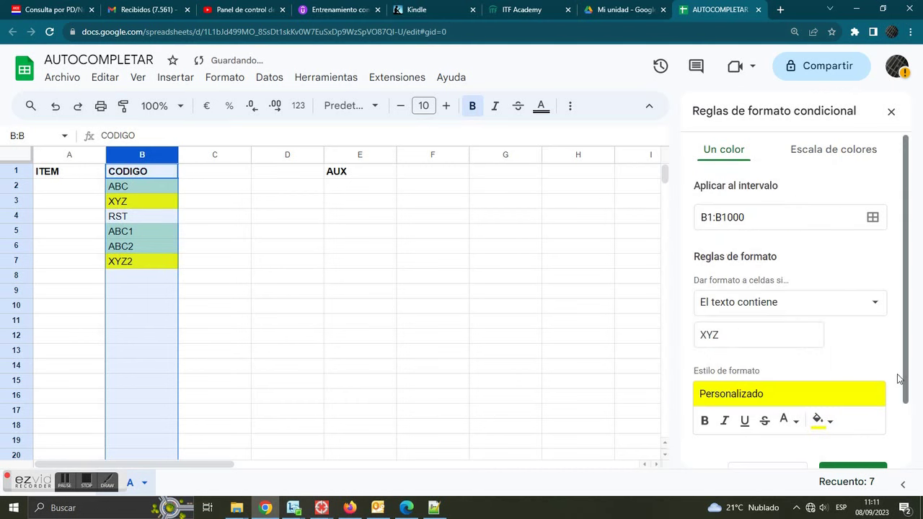
{"action": "scroll", "coordinate": [888, 379], "scroll_direction": "down", "scroll_amount": 2}
{"action": "left_click", "coordinate": [859, 420]}
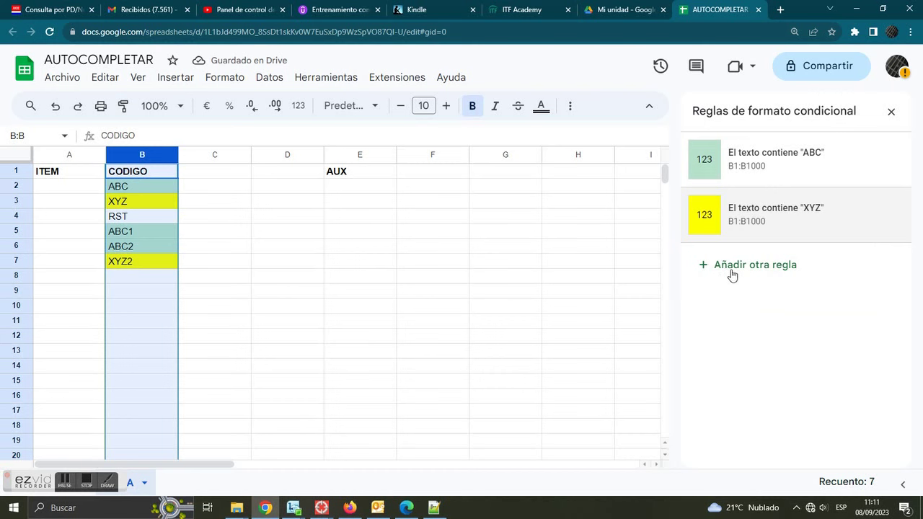
Step: Add a third rule: text contains RST, light blue fill
{"action": "left_click", "coordinate": [704, 267]}
{"action": "left_click", "coordinate": [757, 302]}
{"action": "left_click", "coordinate": [750, 324]}
{"action": "left_click", "coordinate": [729, 338]}
{"action": "type", "text": "RST"}
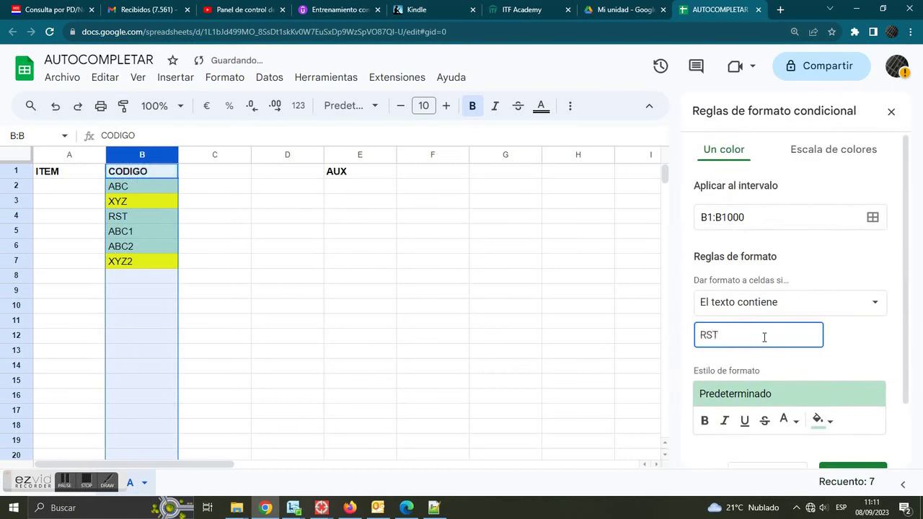
{"action": "scroll", "coordinate": [841, 365], "scroll_direction": "down", "scroll_amount": 1}
{"action": "left_click", "coordinate": [829, 364]}
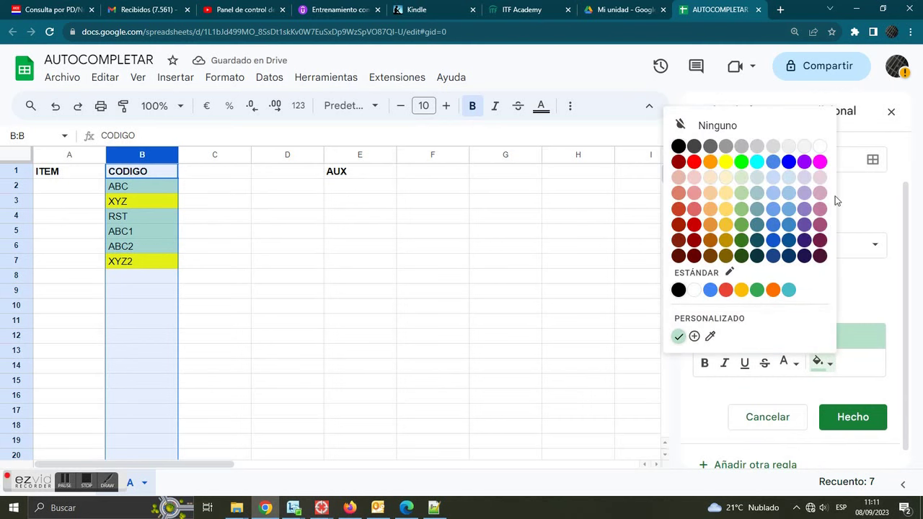
{"action": "left_click", "coordinate": [773, 194]}
{"action": "left_click", "coordinate": [839, 429]}
{"action": "left_click", "coordinate": [412, 366]}
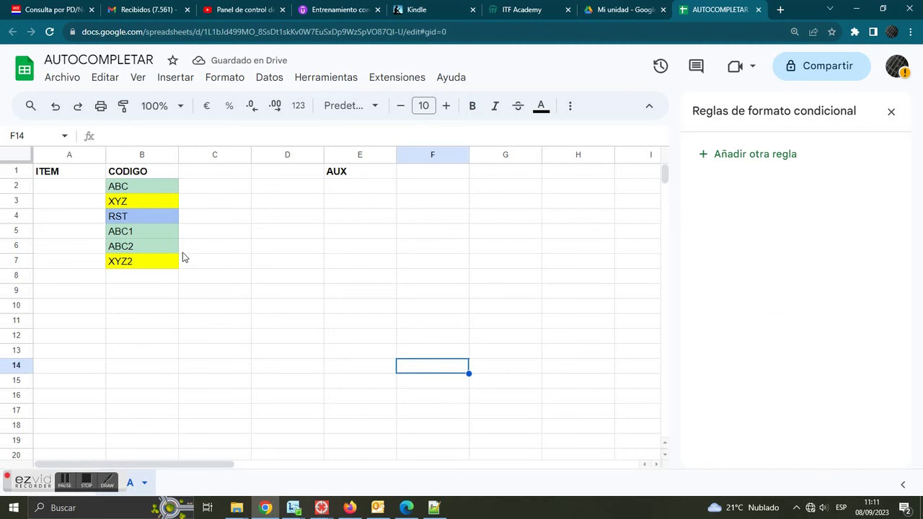
{"action": "left_click", "coordinate": [148, 263]}
{"action": "left_click", "coordinate": [145, 280]}
Step: Enter RST2 in B8 and check that it turns blue
{"action": "type", "text": "RST2"}
{"action": "key", "text": "Return"}
{"action": "left_click", "coordinate": [144, 279]}
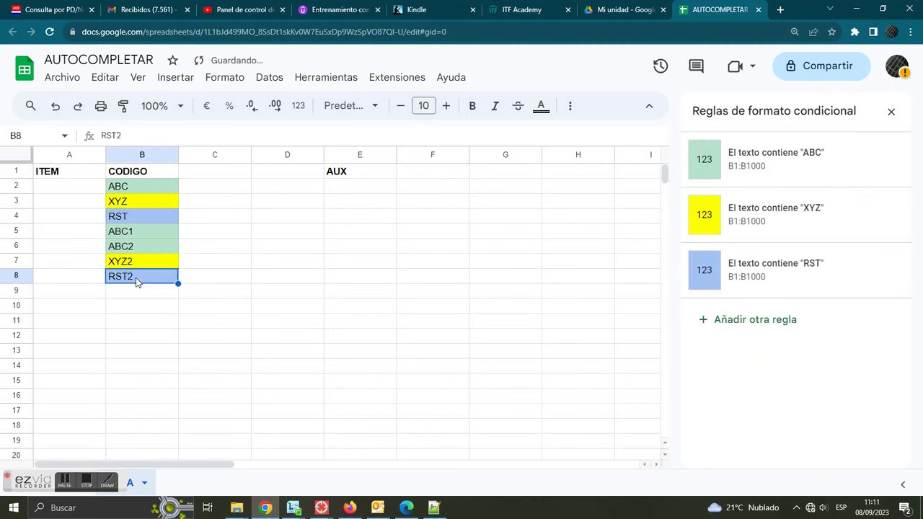
{"action": "left_click", "coordinate": [144, 216]}
{"action": "left_click", "coordinate": [137, 279]}
Step: Type test numbers 1–3 in A2:A4, clear them, and close the conditional formatting panel
{"action": "left_click", "coordinate": [63, 186]}
{"action": "left_click", "coordinate": [324, 189]}
{"action": "left_click", "coordinate": [70, 180]}
{"action": "type", "text": "1"}
{"action": "key", "text": "Return"}
{"action": "type", "text": "2"}
{"action": "key", "text": "Return"}
{"action": "type", "text": "3"}
{"action": "key", "text": "Return"}
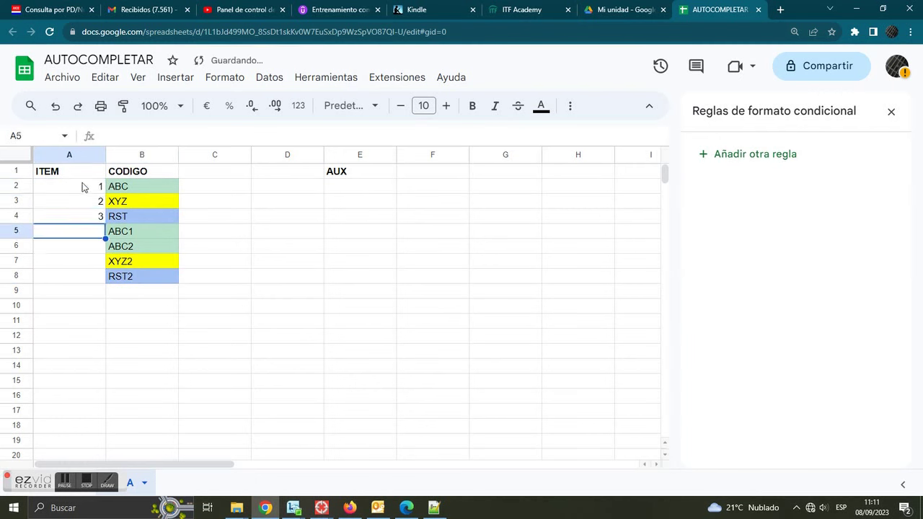
{"action": "left_click_drag", "start_coordinate": [80, 186], "coordinate": [72, 216]}
{"action": "key", "text": "Delete"}
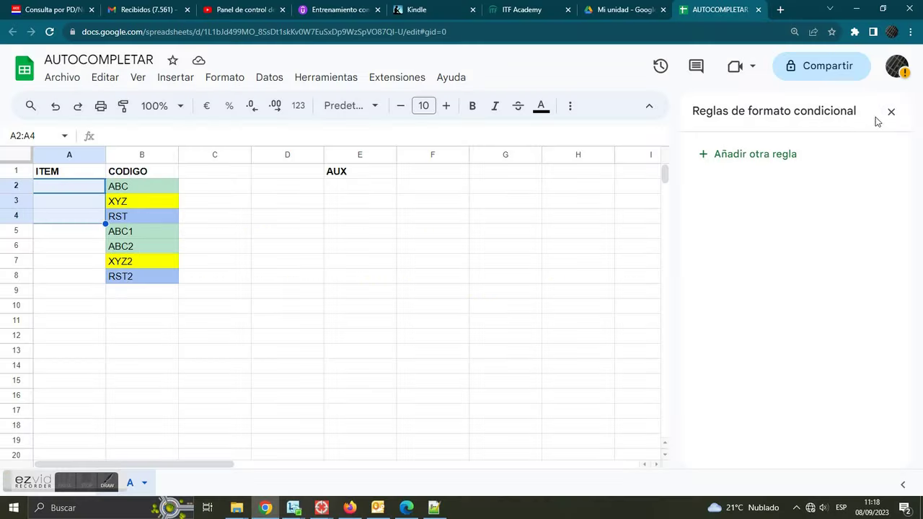
{"action": "left_click", "coordinate": [889, 112]}
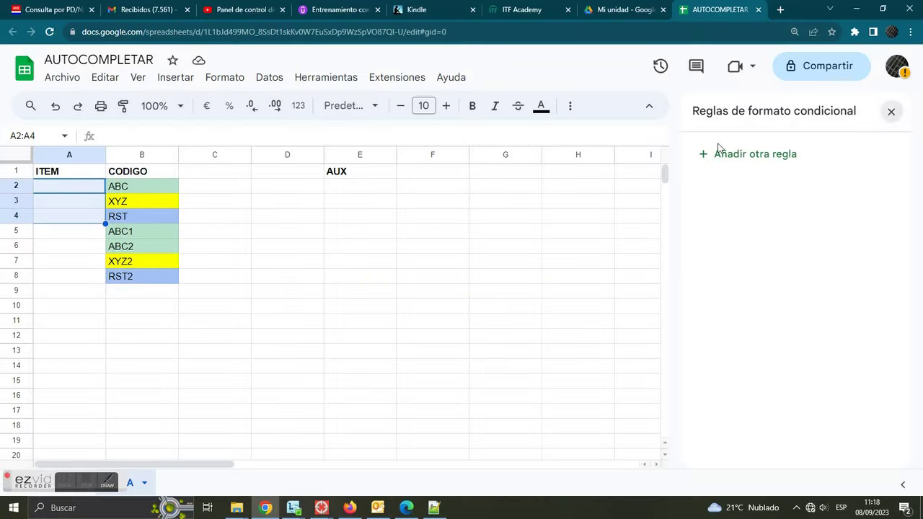
{"action": "left_click", "coordinate": [70, 178]}
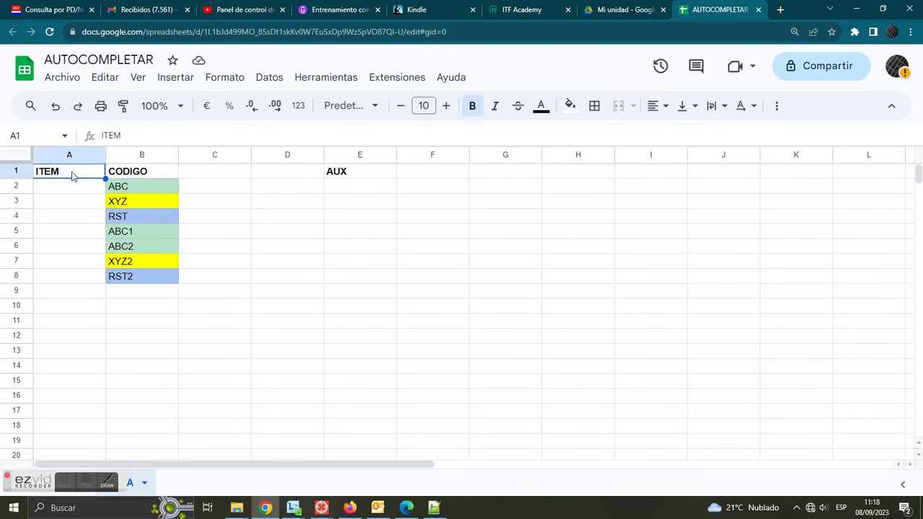
Step: Review the A1 ArrayFormula in EXPRESIONES.cbl, checking its bracket pairing
{"action": "left_click", "coordinate": [435, 506]}
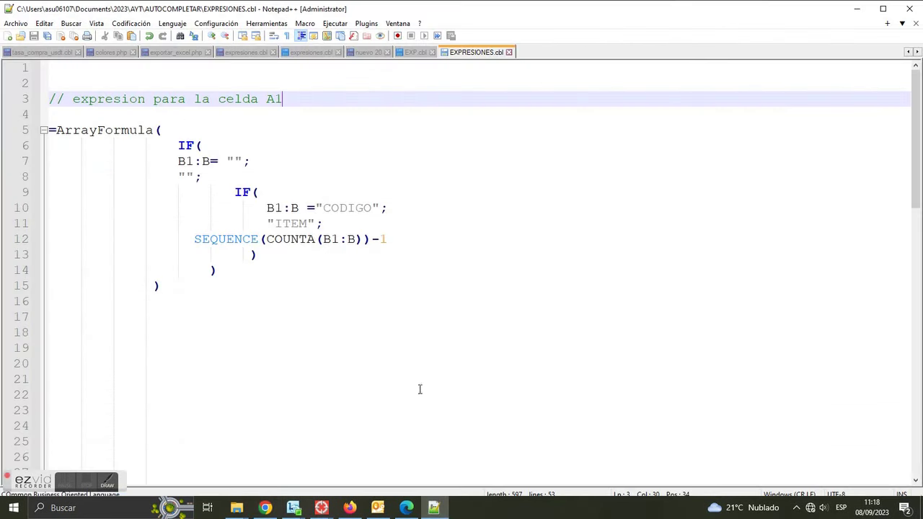
{"action": "left_click_drag", "start_coordinate": [72, 98], "coordinate": [291, 94]}
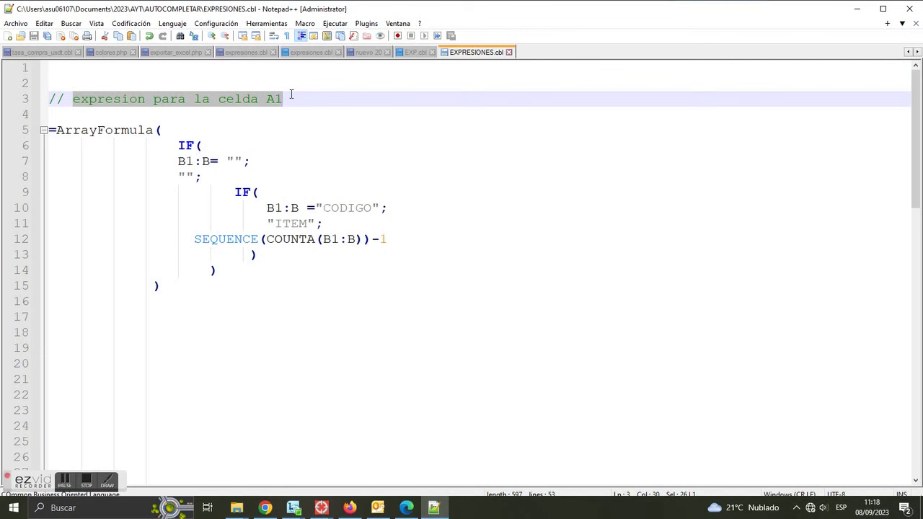
{"action": "left_click", "coordinate": [165, 128]}
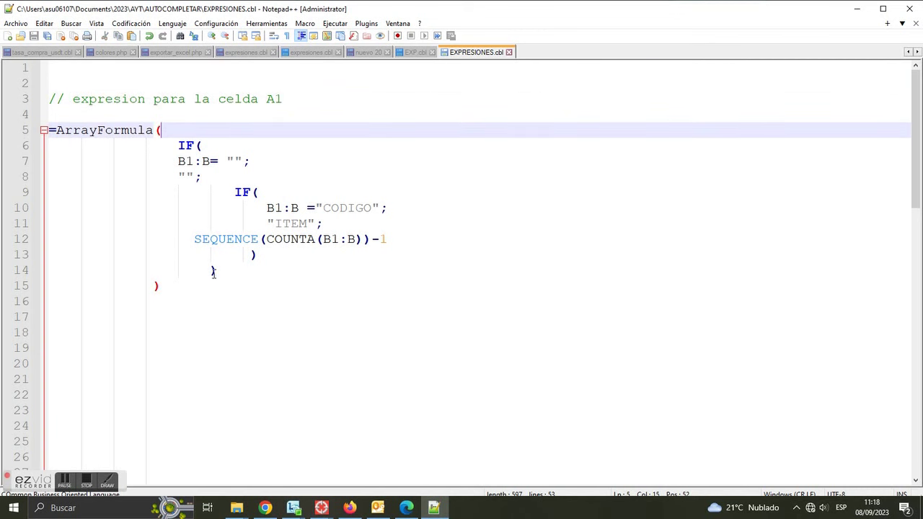
{"action": "left_click", "coordinate": [258, 193]}
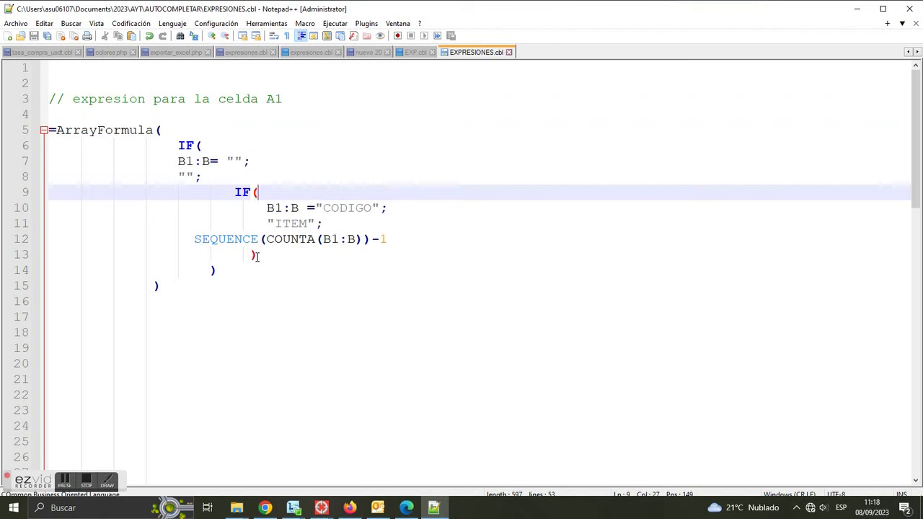
{"action": "left_click", "coordinate": [333, 240]}
{"action": "left_click", "coordinate": [361, 240]}
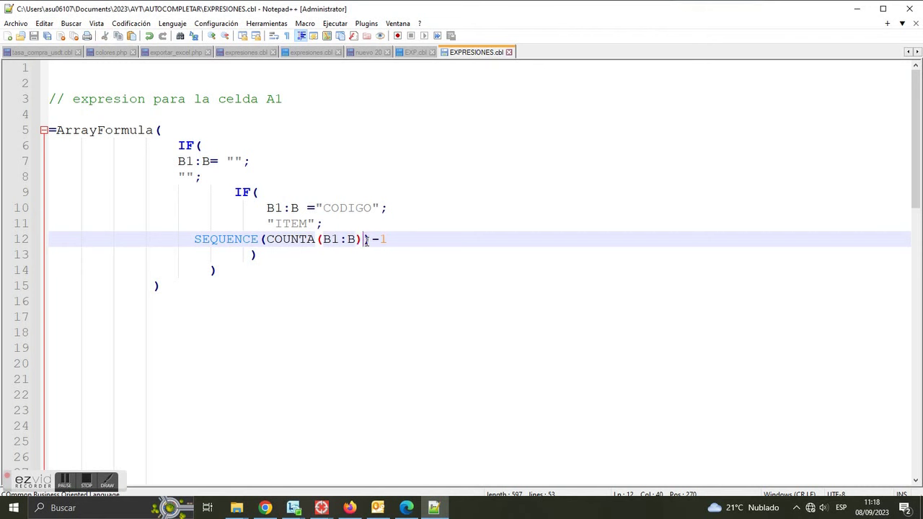
{"action": "left_click", "coordinate": [264, 240]}
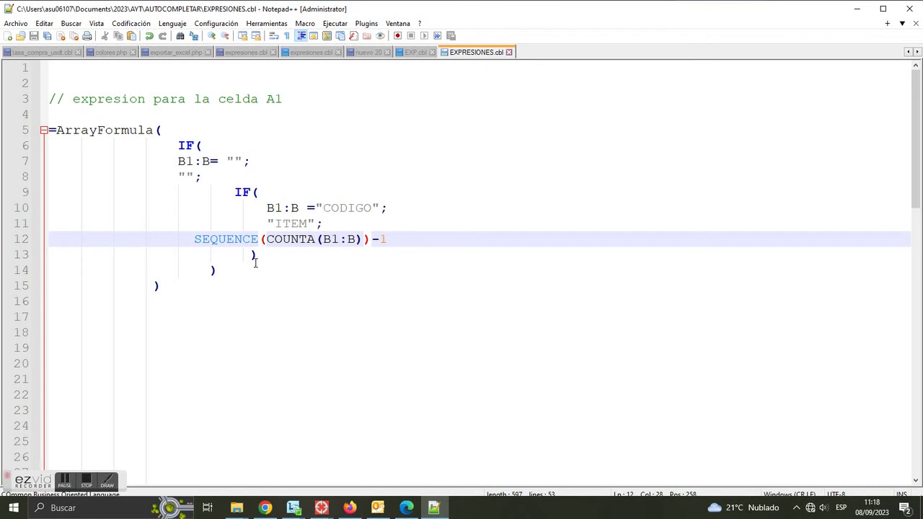
{"action": "left_click", "coordinate": [252, 256]}
{"action": "left_click", "coordinate": [214, 270]}
{"action": "left_click", "coordinate": [159, 287]}
Step: Copy the ArrayFormula lines and return to the AUTOCOMPLETAR spreadsheet
{"action": "mouse_move", "coordinate": [160, 286]}
{"action": "left_mouse_down"}
{"action": "mouse_move", "coordinate": [26, 195]}
{"action": "mouse_move", "coordinate": [29, 130]}
{"action": "left_mouse_up"}
{"action": "right_click", "coordinate": [88, 144]}
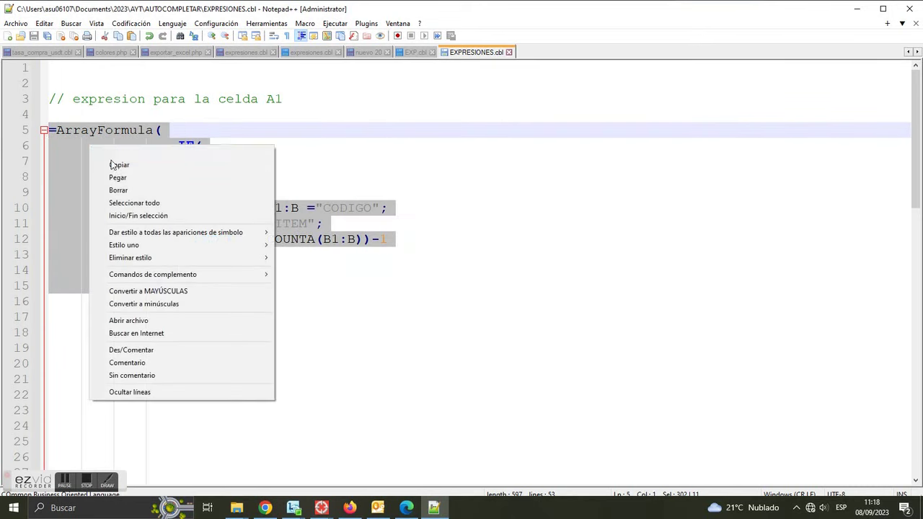
{"action": "left_click", "coordinate": [115, 165]}
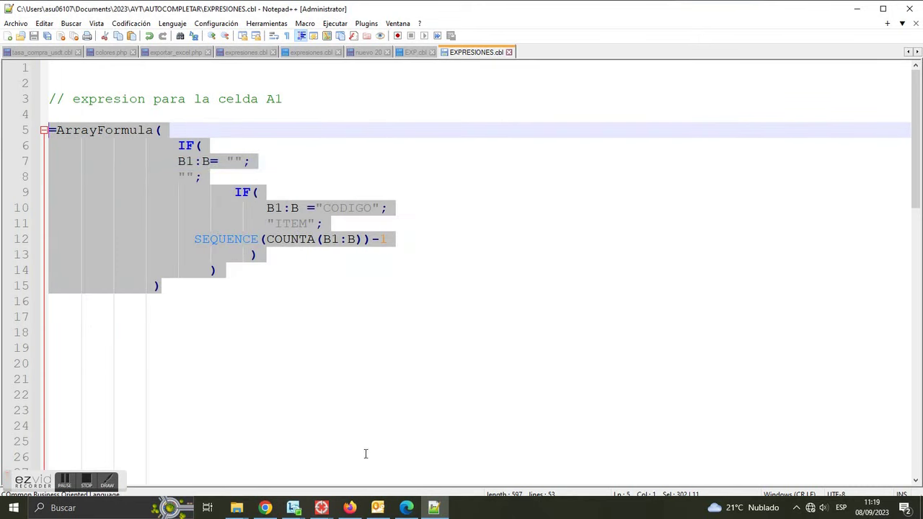
{"action": "left_click", "coordinate": [265, 507]}
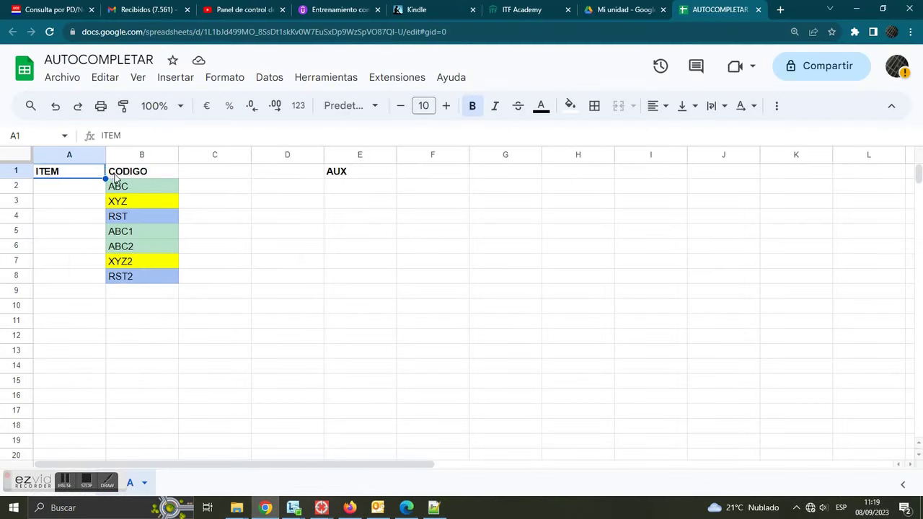
Step: Replace ITEM in A1 with the pasted ArrayFormula and remove its extra leading equals sign
{"action": "left_click_drag", "start_coordinate": [103, 135], "coordinate": [147, 134]}
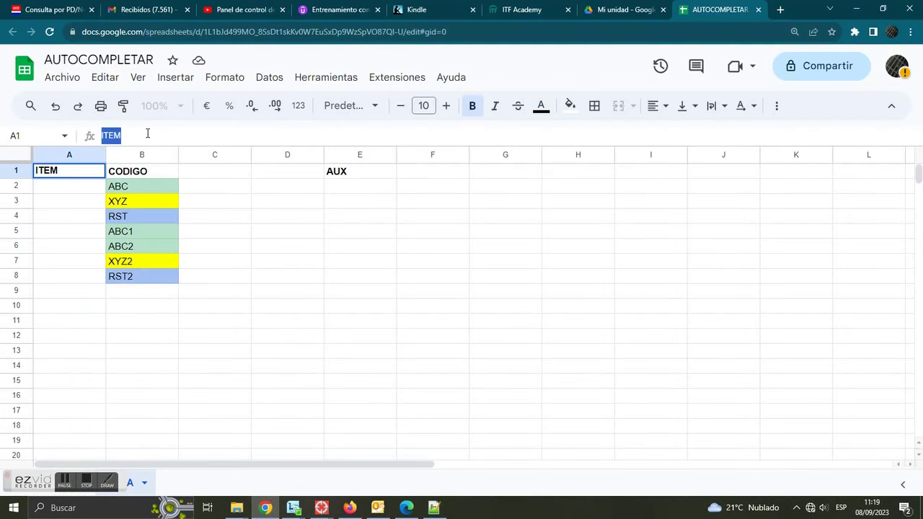
{"action": "key", "text": "BackSpace"}
{"action": "type", "text": "="}
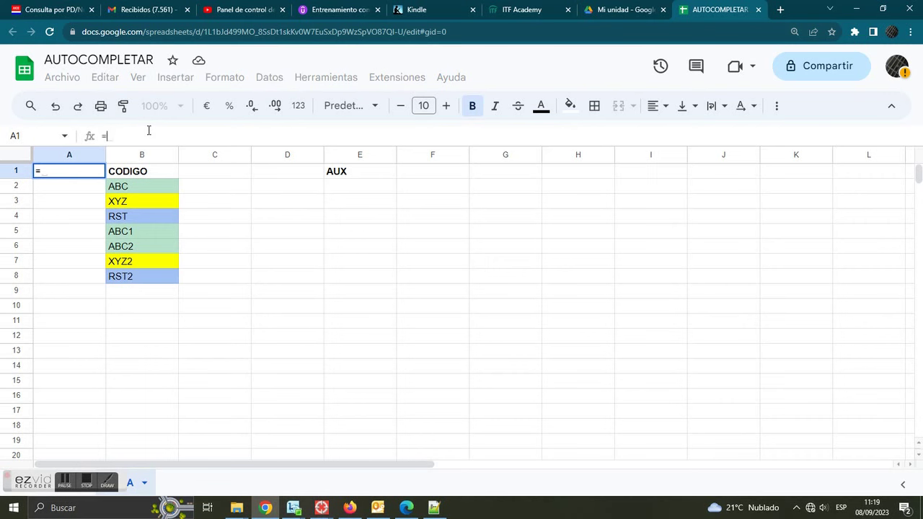
{"action": "key", "text": "ctrl+v"}
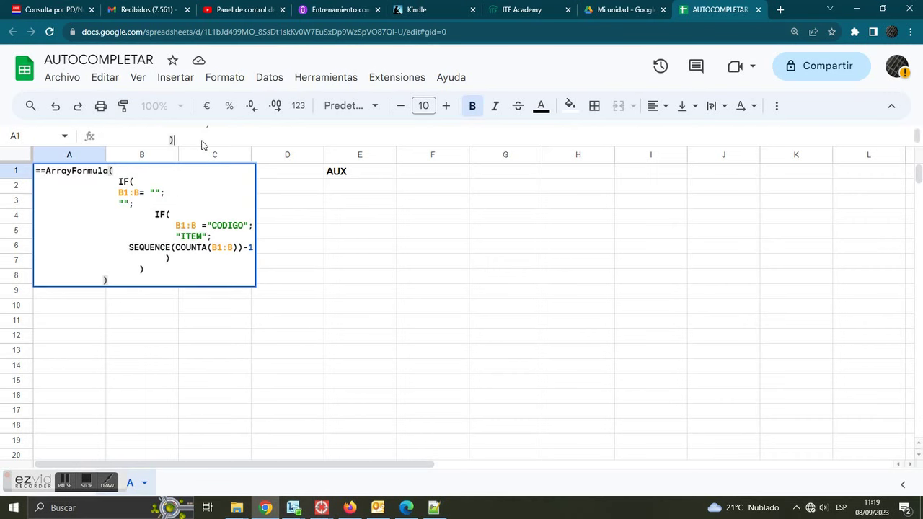
{"action": "left_click_drag", "start_coordinate": [206, 145], "coordinate": [204, 354]}
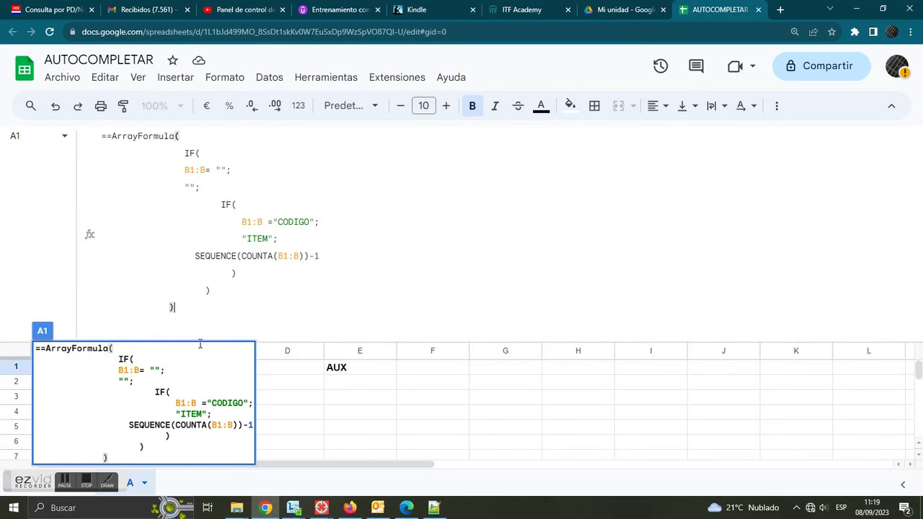
{"action": "left_click", "coordinate": [107, 136]}
{"action": "key", "text": "BackSpace"}
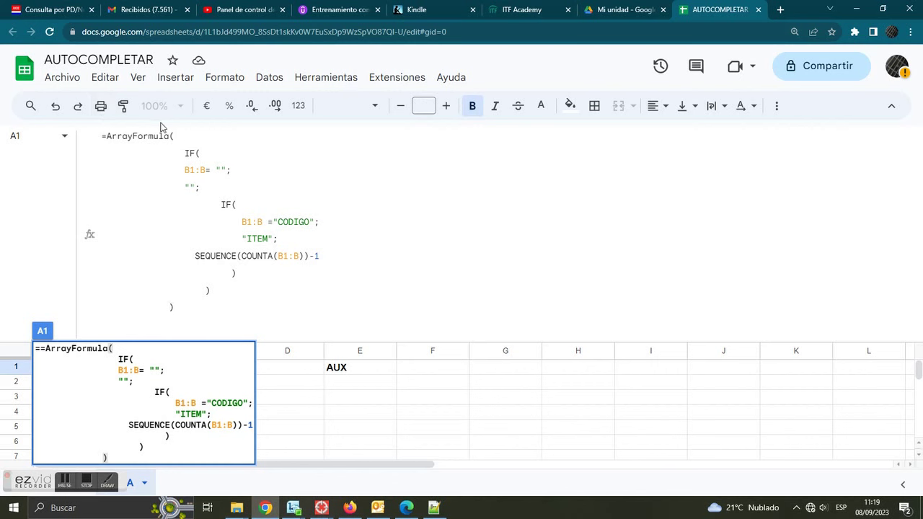
Step: Commit the ITEM numbering formula in A1 and shrink the formula bar back to one line
{"action": "key", "text": "Return"}
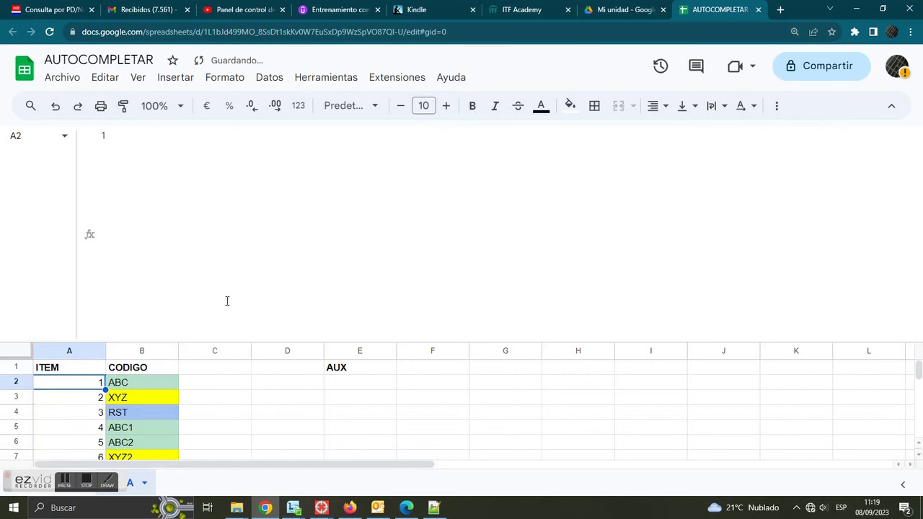
{"action": "scroll", "coordinate": [285, 367], "scroll_direction": "down", "scroll_amount": 1}
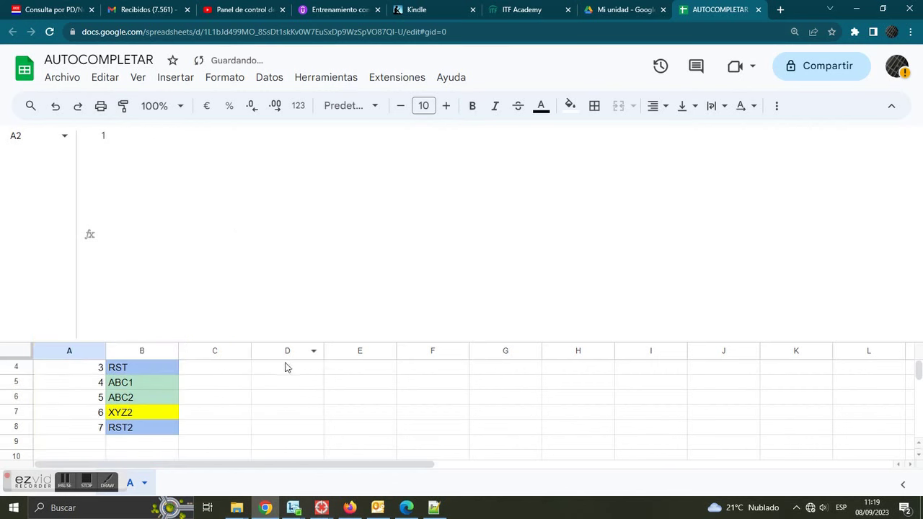
{"action": "left_click", "coordinate": [497, 350]}
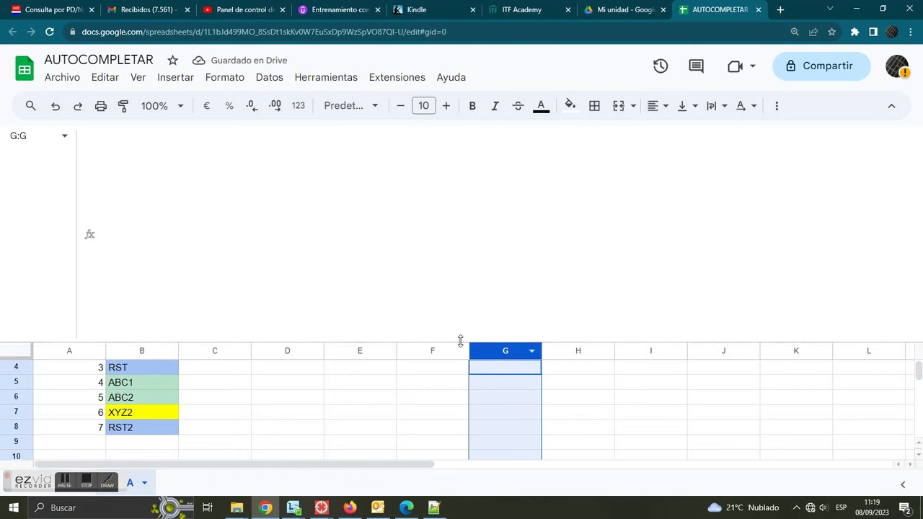
{"action": "left_click_drag", "start_coordinate": [113, 340], "coordinate": [140, 140]}
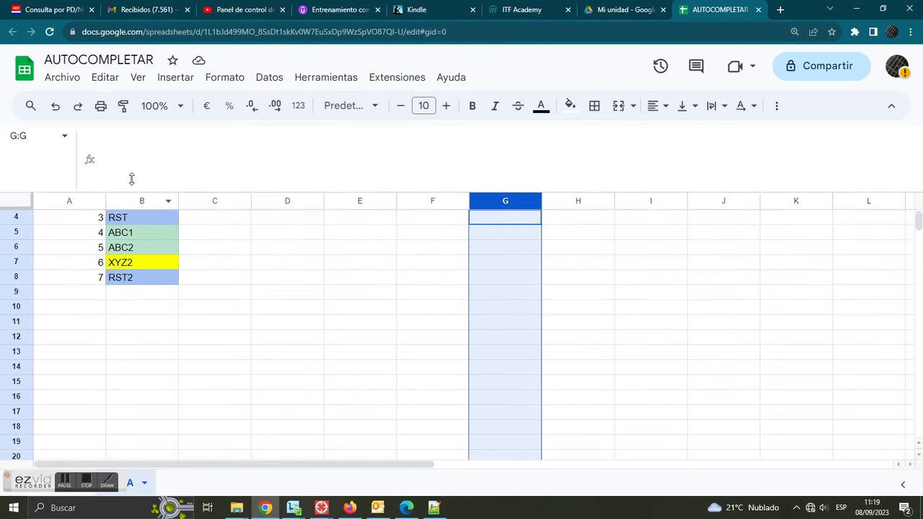
{"action": "left_click", "coordinate": [94, 260]}
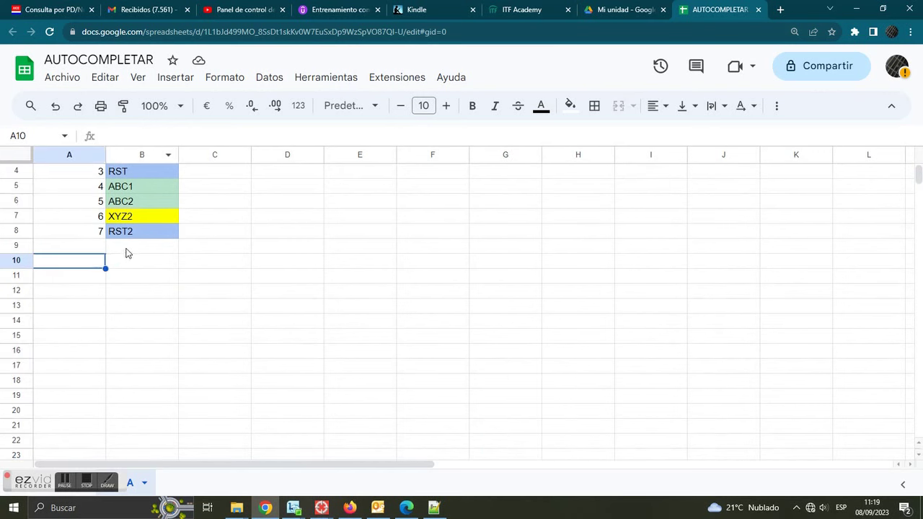
{"action": "scroll", "coordinate": [126, 252], "scroll_direction": "up", "scroll_amount": 1}
Step: Add ABC3 in B9 via autocomplete and confirm it gets item number 8
{"action": "left_click", "coordinate": [132, 294]}
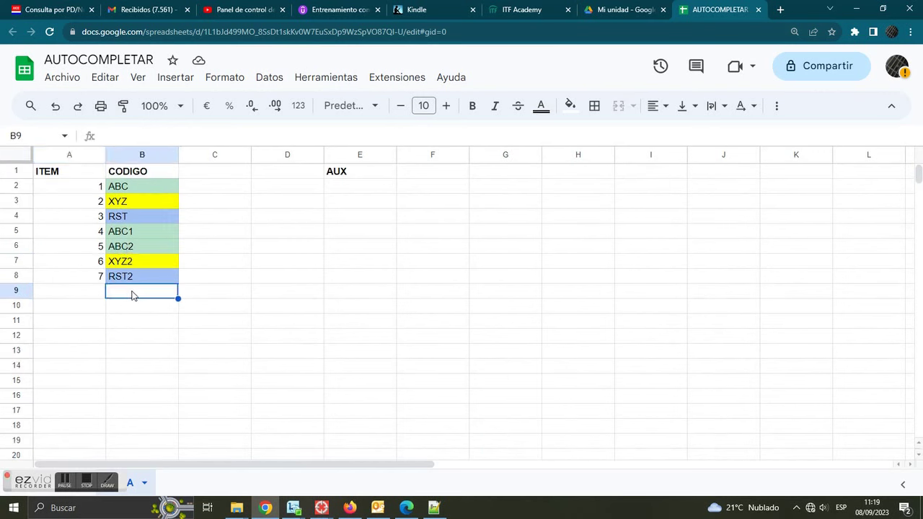
{"action": "type", "text": "S"}
{"action": "key", "text": "BackSpace"}
{"action": "type", "text": "AN"}
{"action": "key", "text": "BackSpace"}
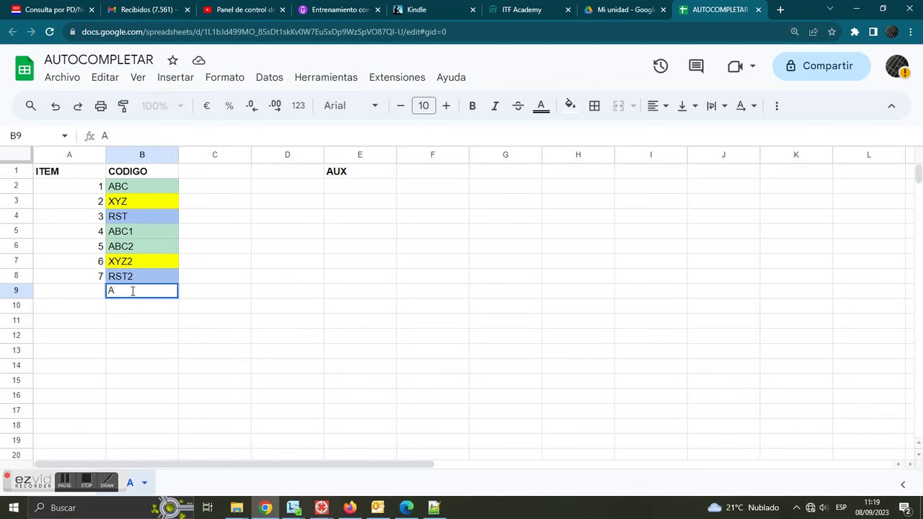
{"action": "type", "text": "B"}
{"action": "key", "text": "Return"}
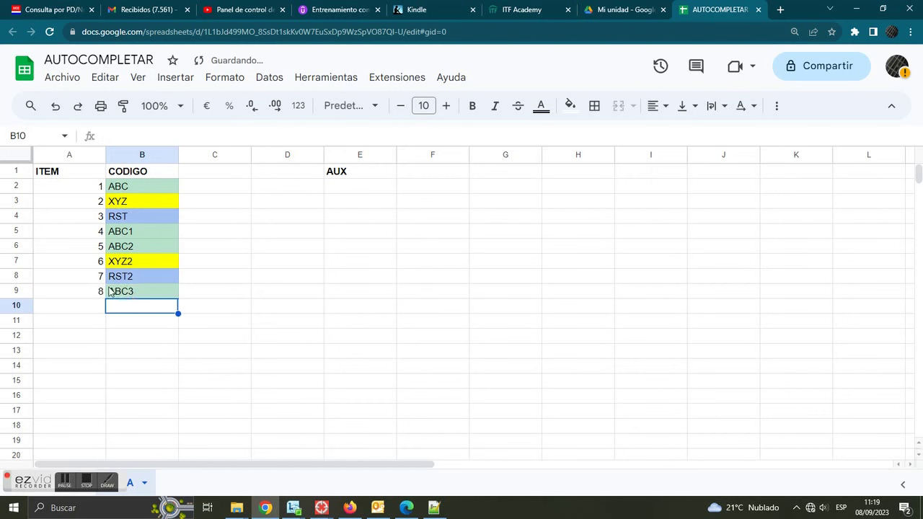
{"action": "left_click", "coordinate": [90, 296]}
{"action": "left_click", "coordinate": [150, 293]}
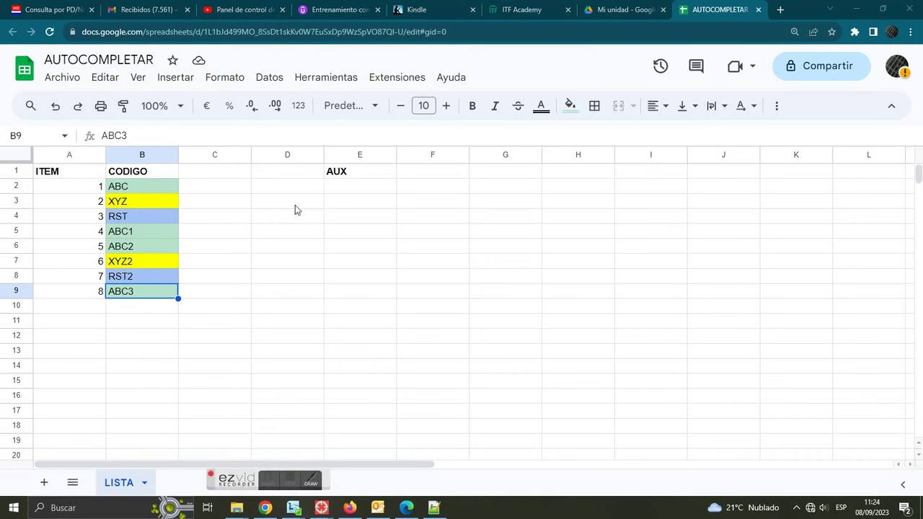
Step: Start editing the AUX header in E1 and switch to EXPRESIONES.cbl in Notepad++
{"action": "left_click", "coordinate": [353, 176]}
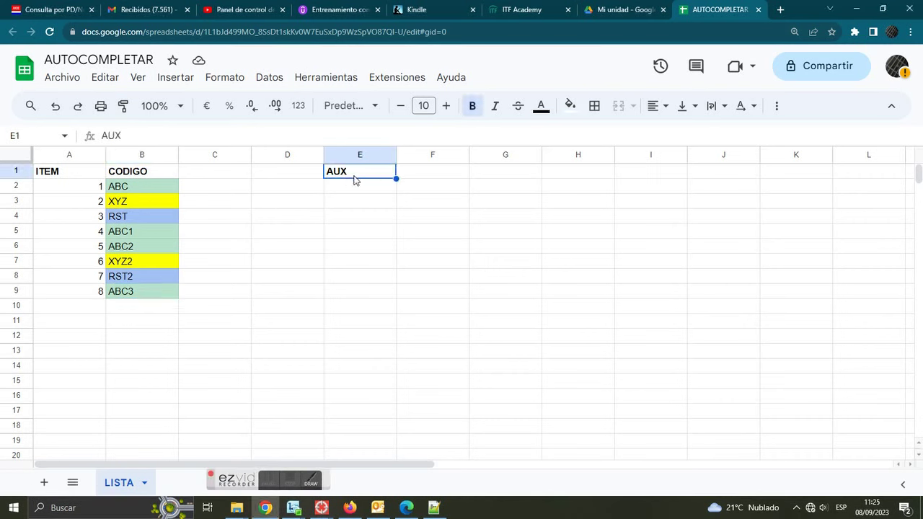
{"action": "double_click", "coordinate": [100, 136]}
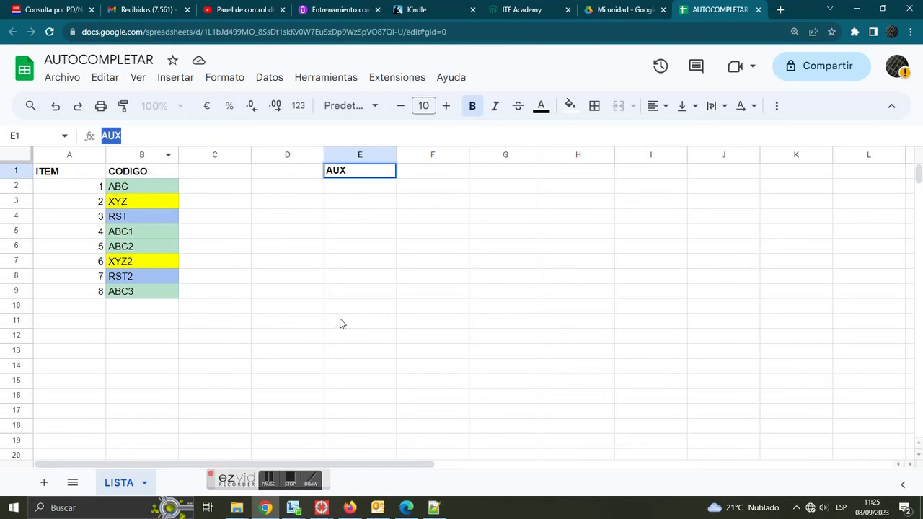
{"action": "left_click", "coordinate": [435, 507]}
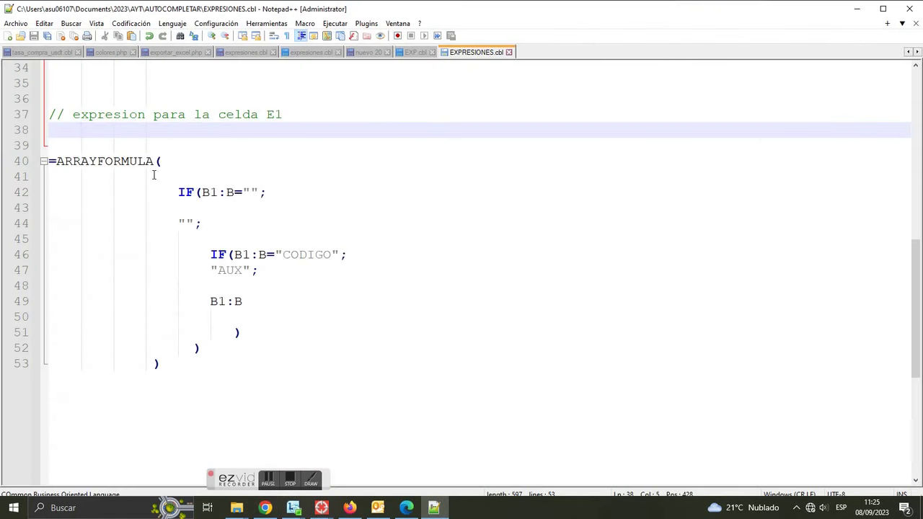
Step: Review the E1 ARRAYFORMULA in EXPRESIONES.cbl: its blank check, AUX label condition and B1:B range
{"action": "left_click_drag", "start_coordinate": [281, 115], "coordinate": [72, 115]}
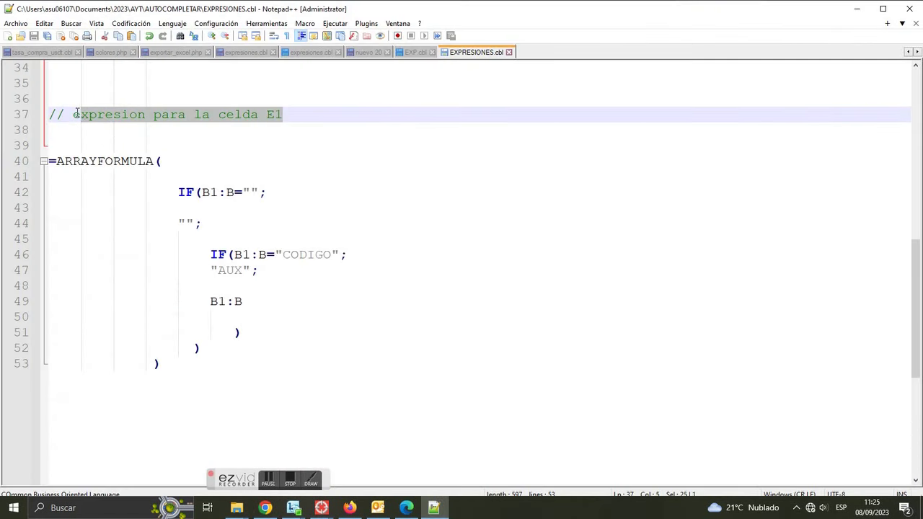
{"action": "left_click", "coordinate": [163, 163]}
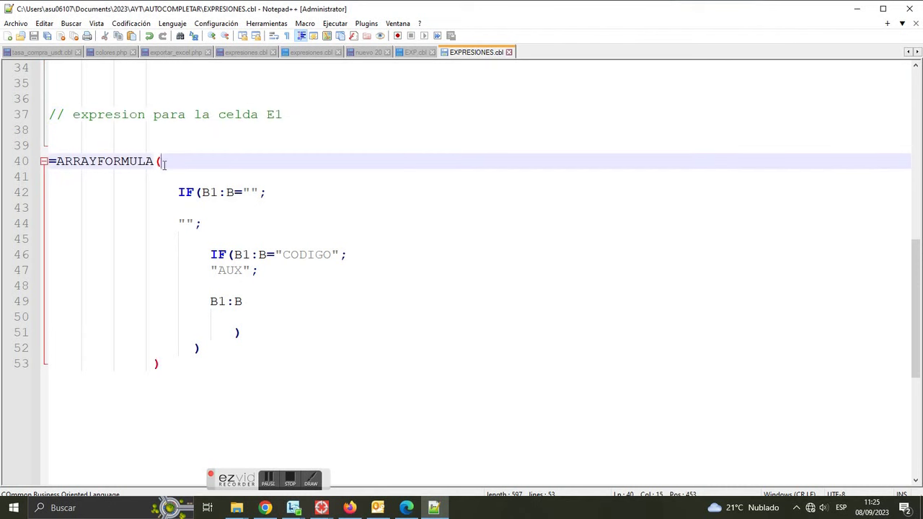
{"action": "left_click", "coordinate": [202, 192]}
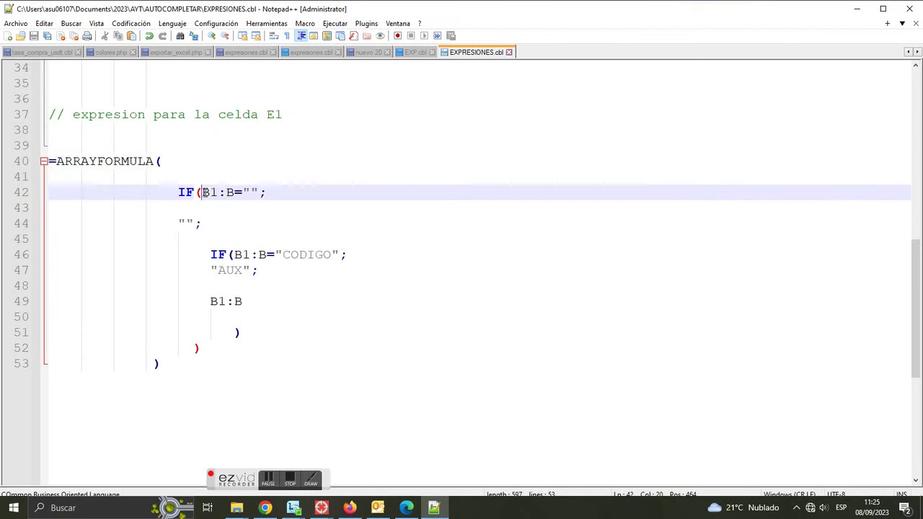
{"action": "left_click", "coordinate": [230, 256]}
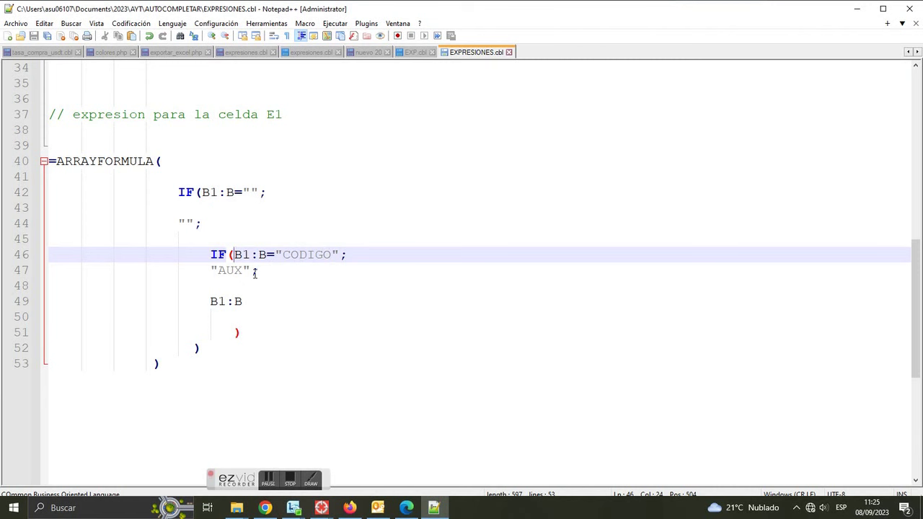
{"action": "left_click_drag", "start_coordinate": [243, 301], "coordinate": [210, 301]}
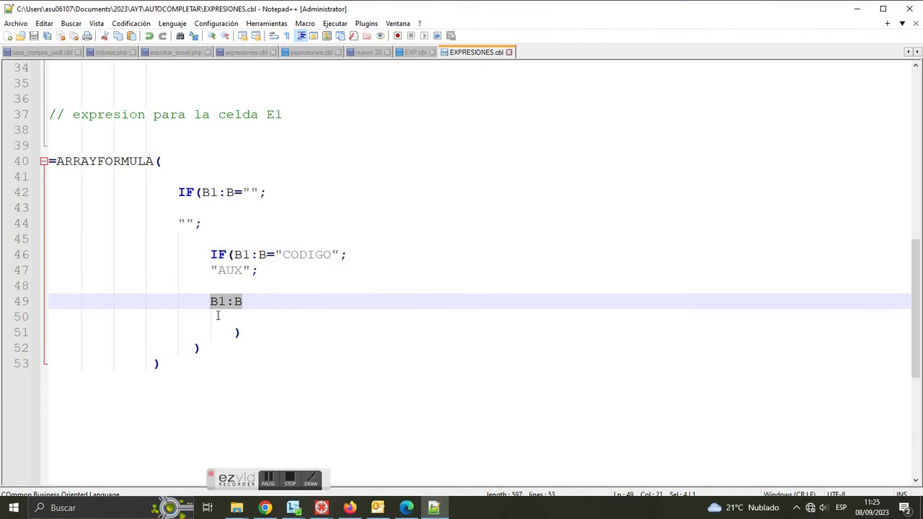
{"action": "left_click", "coordinate": [238, 333]}
{"action": "left_click", "coordinate": [202, 348]}
{"action": "left_click", "coordinate": [154, 364]}
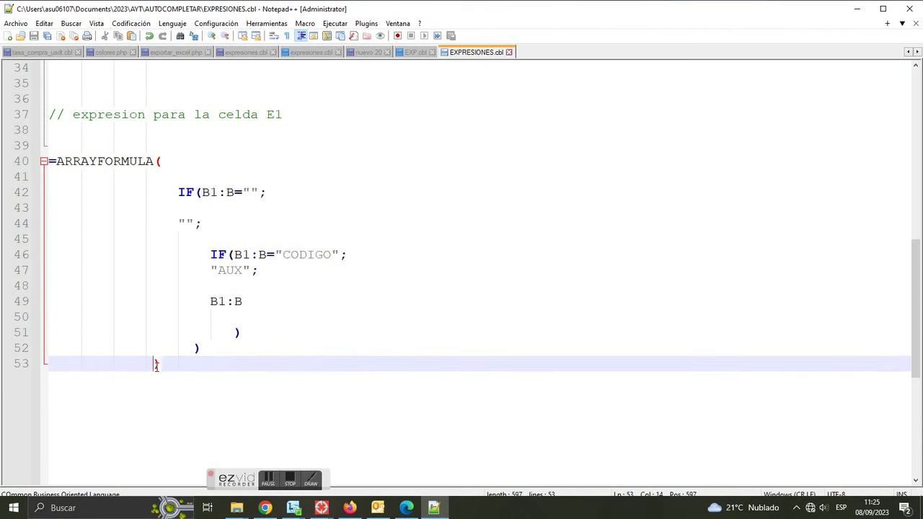
Step: Copy the complete ArrayFormula on lines 40–53 and return to the Chrome spreadsheet
{"action": "left_click_drag", "start_coordinate": [160, 365], "coordinate": [47, 161]}
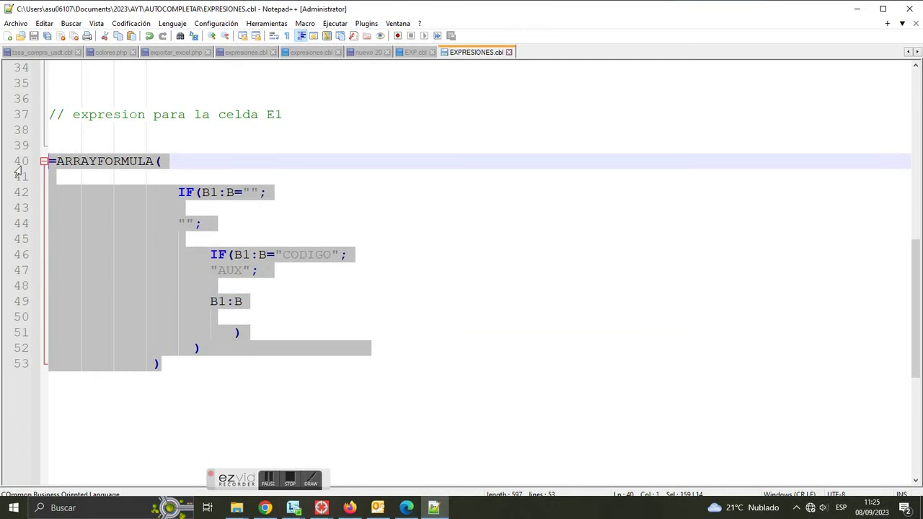
{"action": "right_click", "coordinate": [90, 207]}
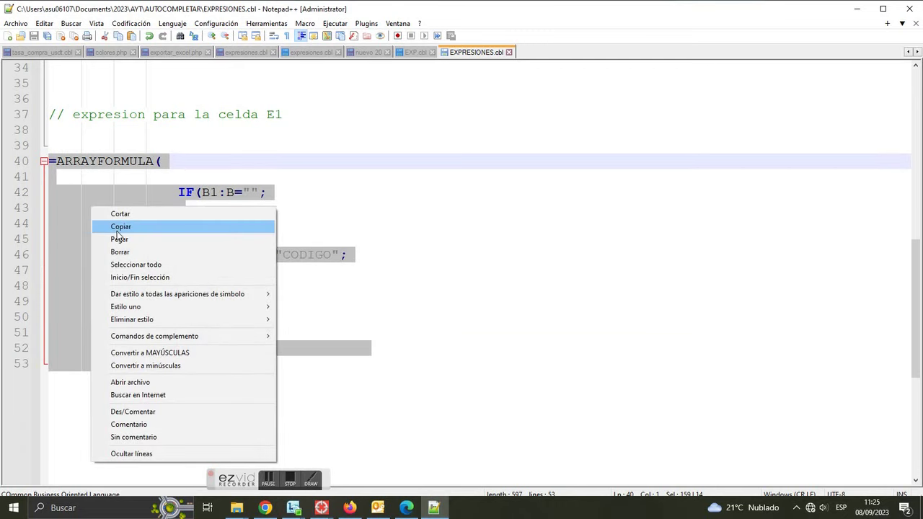
{"action": "left_click", "coordinate": [119, 226]}
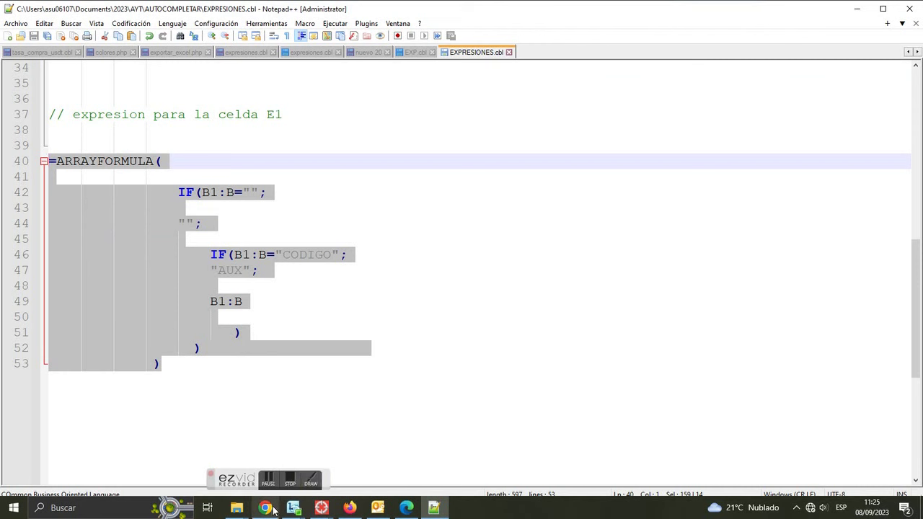
{"action": "left_click", "coordinate": [265, 507]}
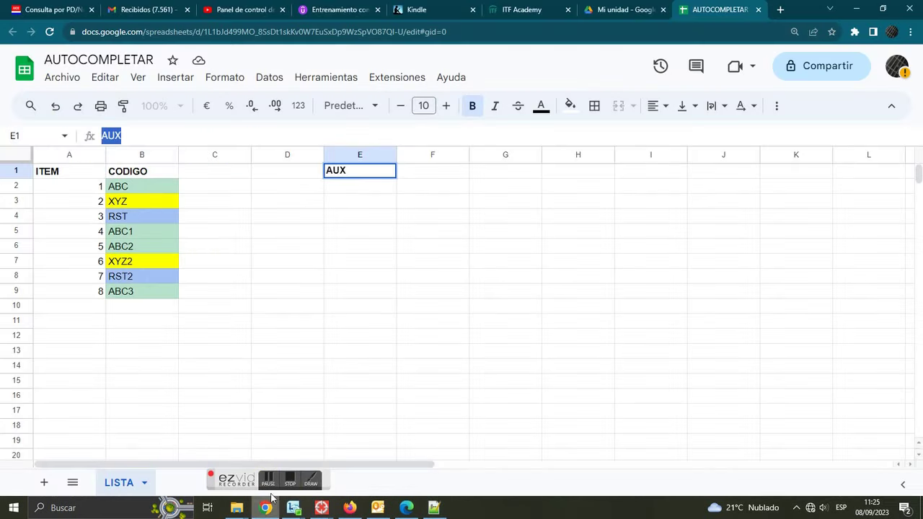
Step: Paste the ArrayFormula over the AUX header in E1 so column E mirrors every code
{"action": "right_click", "coordinate": [126, 137]}
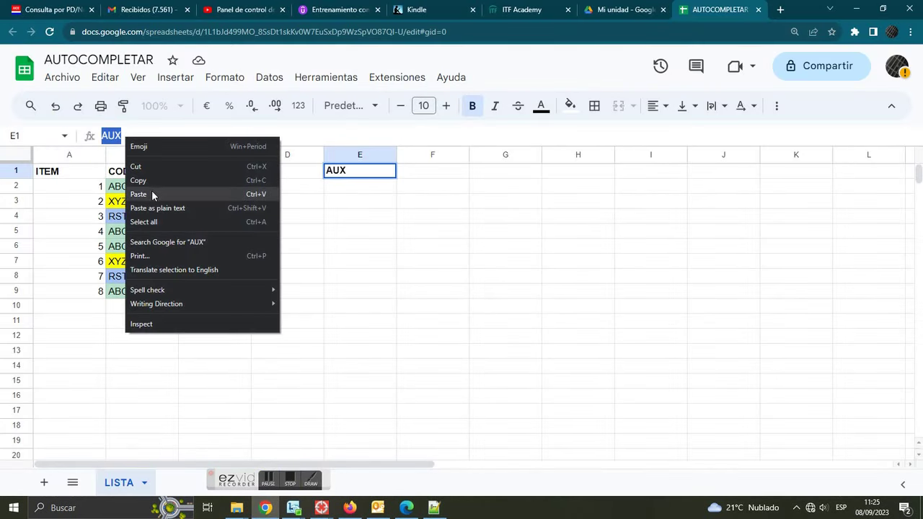
{"action": "left_click", "coordinate": [152, 191]}
{"action": "key", "text": "Return"}
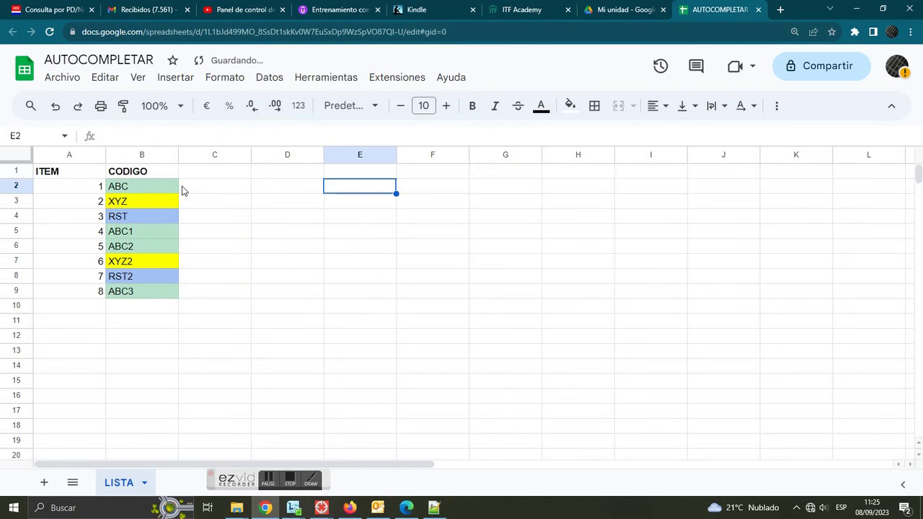
{"action": "left_click", "coordinate": [354, 296]}
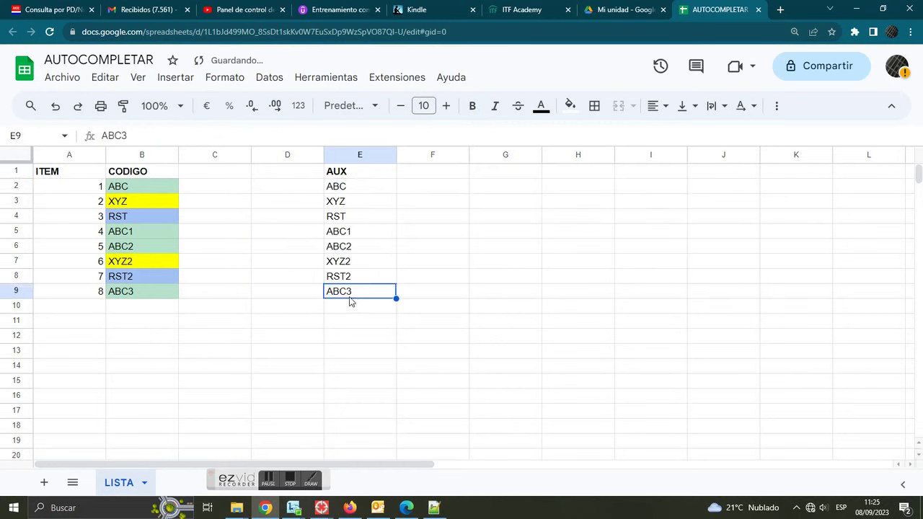
Step: Enter RST3 in B10 from the autocomplete suggestion, numbered 9 and mirrored in E10
{"action": "left_click", "coordinate": [134, 313]}
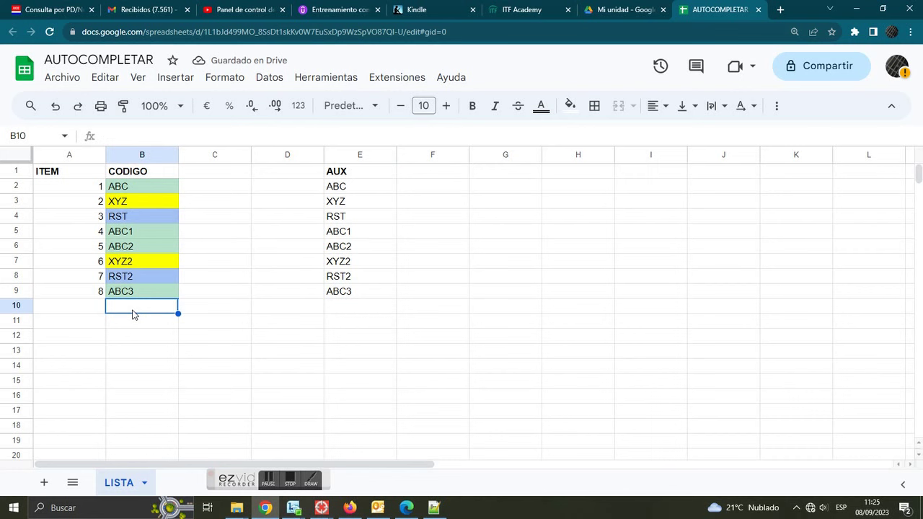
{"action": "type", "text": "RS"}
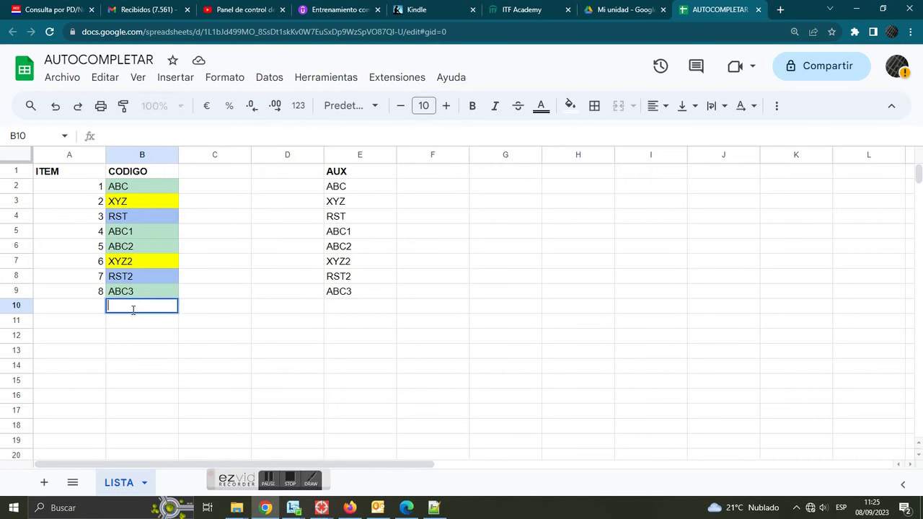
{"action": "type", "text": "T3"}
{"action": "key", "text": "Return"}
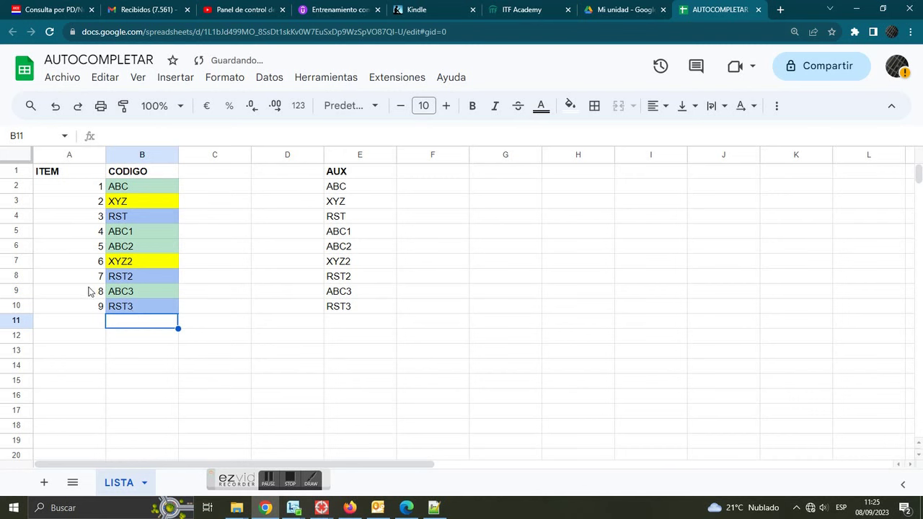
{"action": "left_click", "coordinate": [80, 307]}
{"action": "left_click", "coordinate": [339, 311]}
{"action": "left_click", "coordinate": [154, 312]}
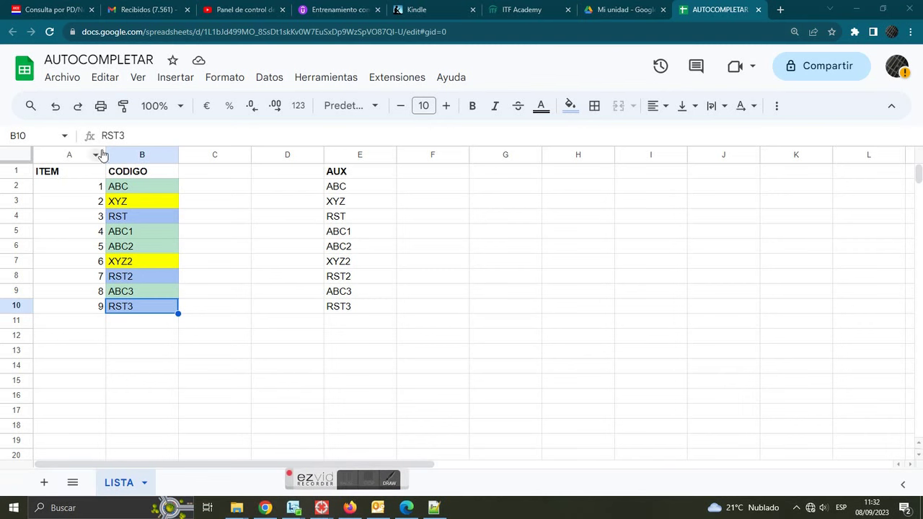
Step: Add a validation rule on column B: dropdown from the range E2:E
{"action": "left_click", "coordinate": [130, 152]}
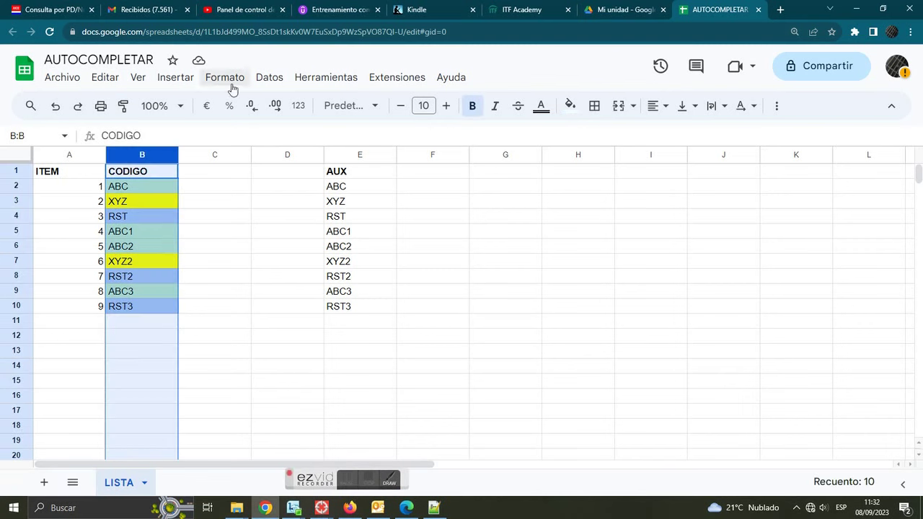
{"action": "left_click", "coordinate": [267, 80]}
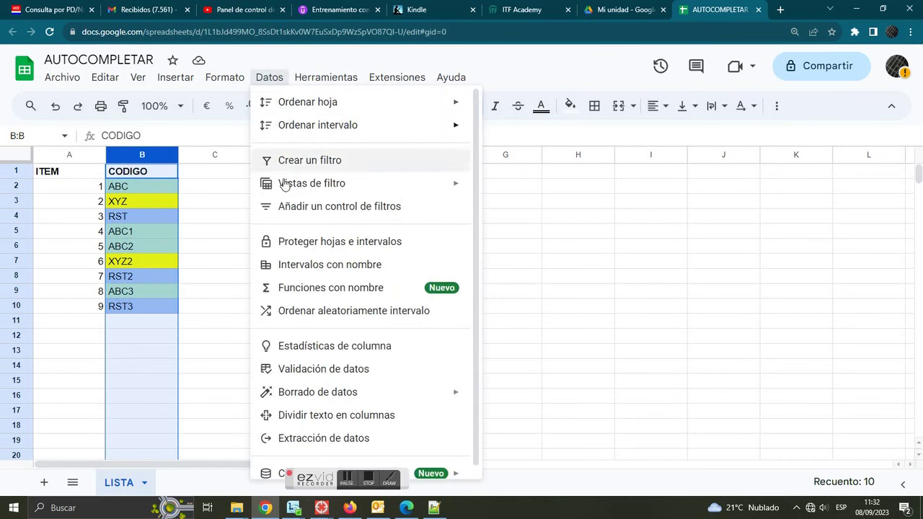
{"action": "left_click", "coordinate": [352, 375]}
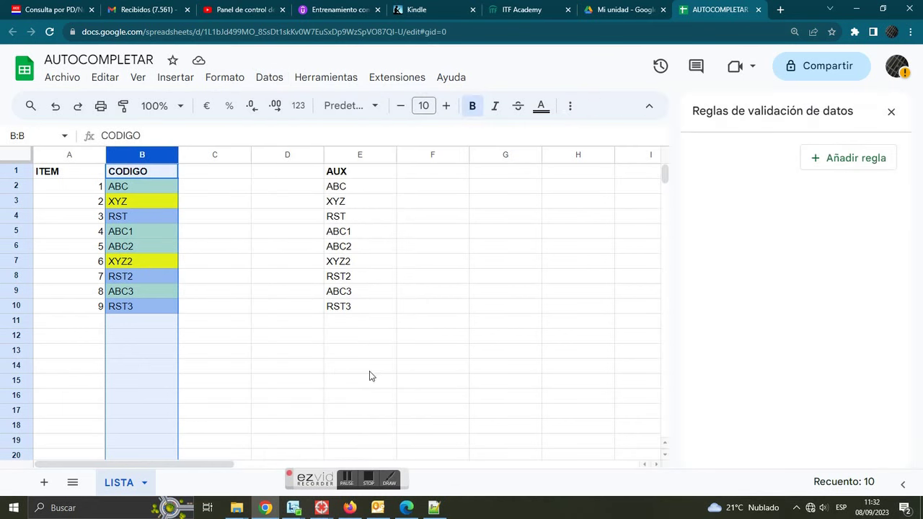
{"action": "left_click", "coordinate": [851, 157]}
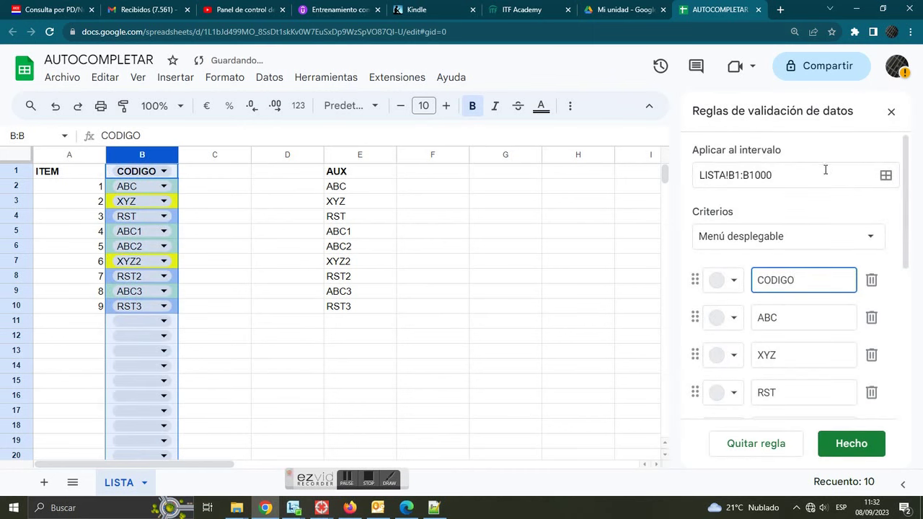
{"action": "left_click", "coordinate": [864, 240]}
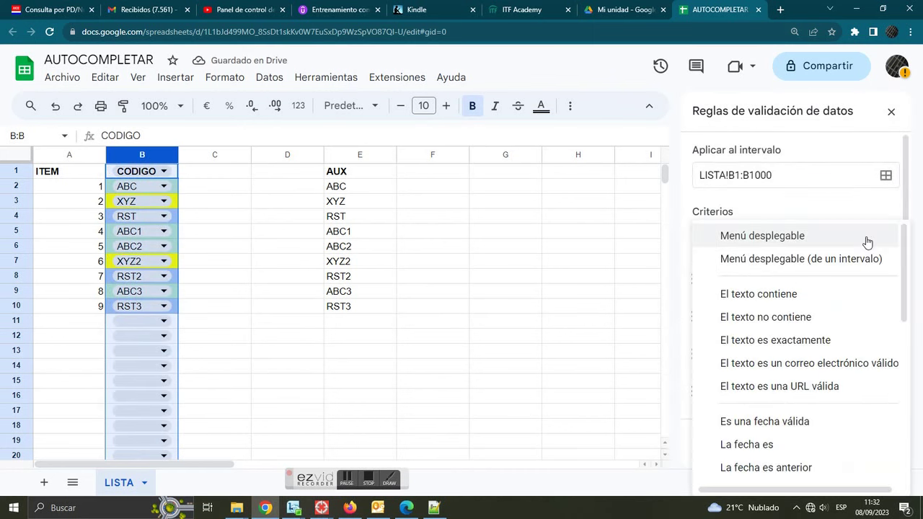
{"action": "left_click", "coordinate": [815, 261]}
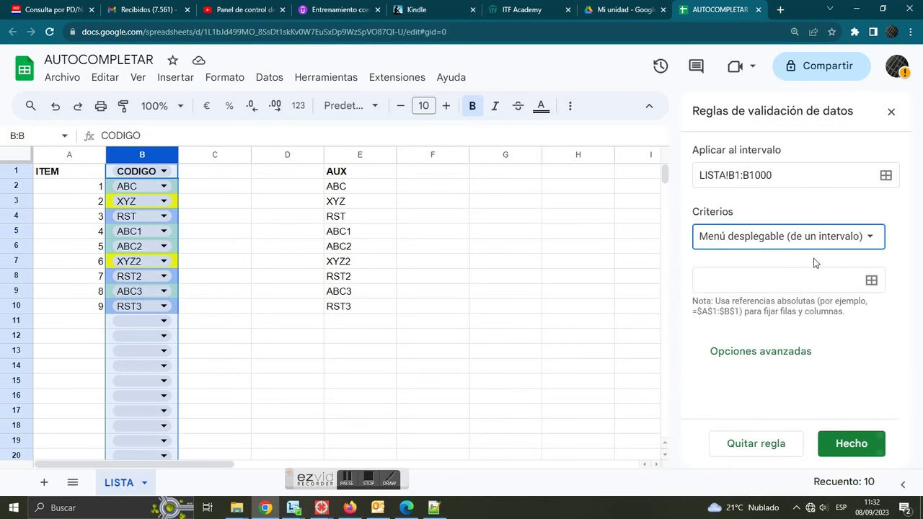
{"action": "left_click", "coordinate": [870, 281]}
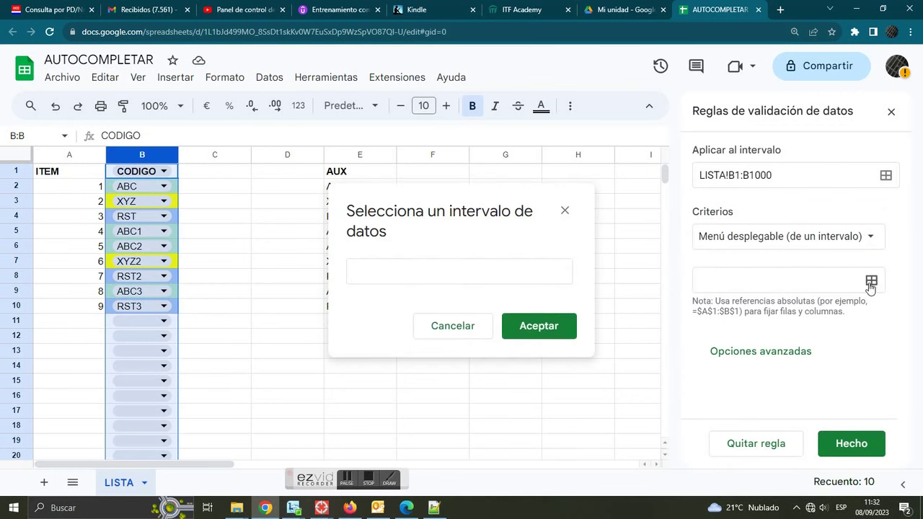
{"action": "left_click", "coordinate": [503, 268]}
{"action": "type", "text": "E2:E"}
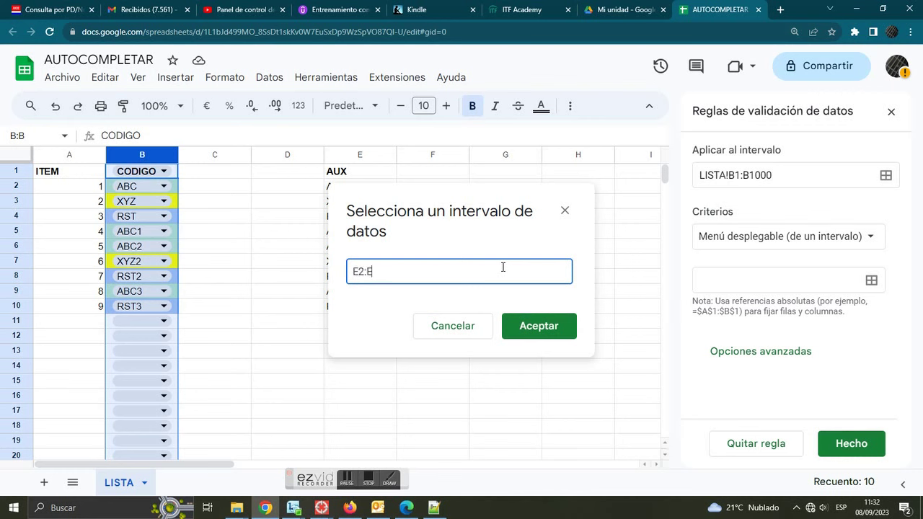
{"action": "left_click_drag", "start_coordinate": [413, 272], "coordinate": [328, 276]}
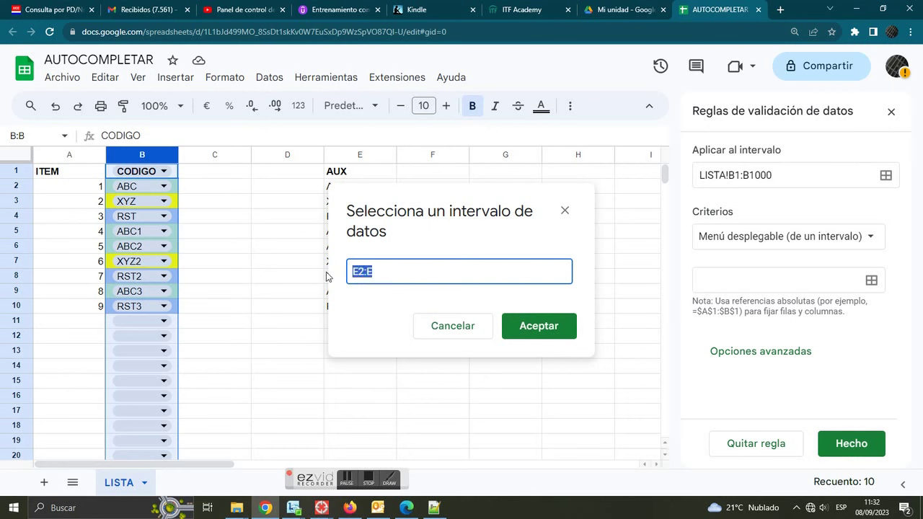
{"action": "left_click", "coordinate": [505, 333]}
Step: Make the rule warn on invalid entries, display as plain text, and save it
{"action": "left_click_drag", "start_coordinate": [906, 269], "coordinate": [902, 421]}
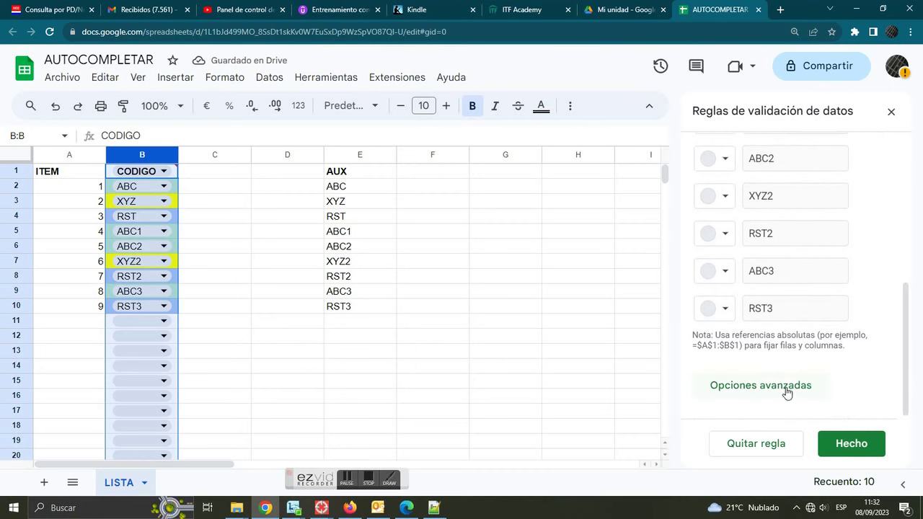
{"action": "left_click", "coordinate": [787, 386]}
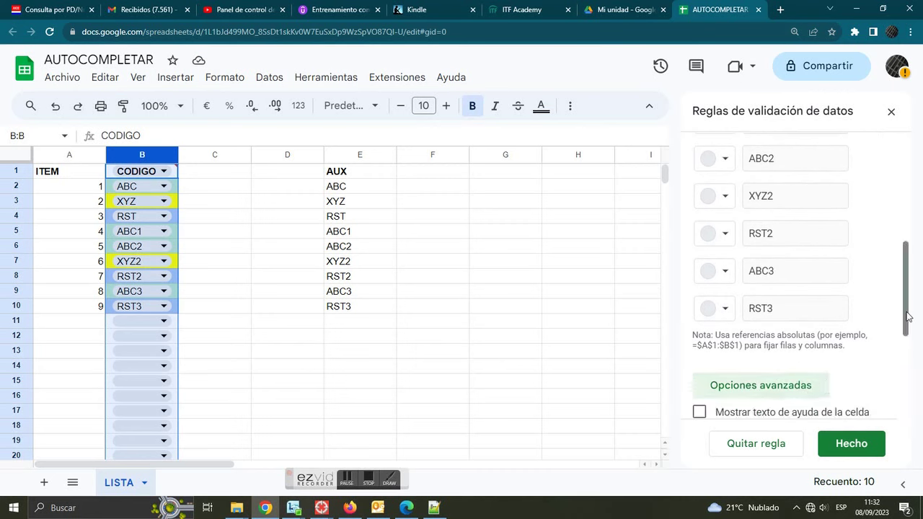
{"action": "left_click_drag", "start_coordinate": [907, 315], "coordinate": [907, 395]}
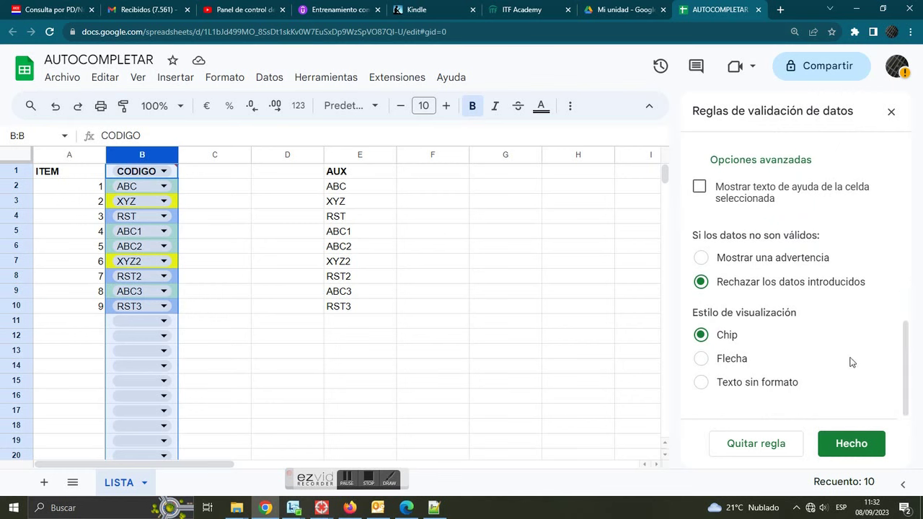
{"action": "left_click", "coordinate": [701, 258]}
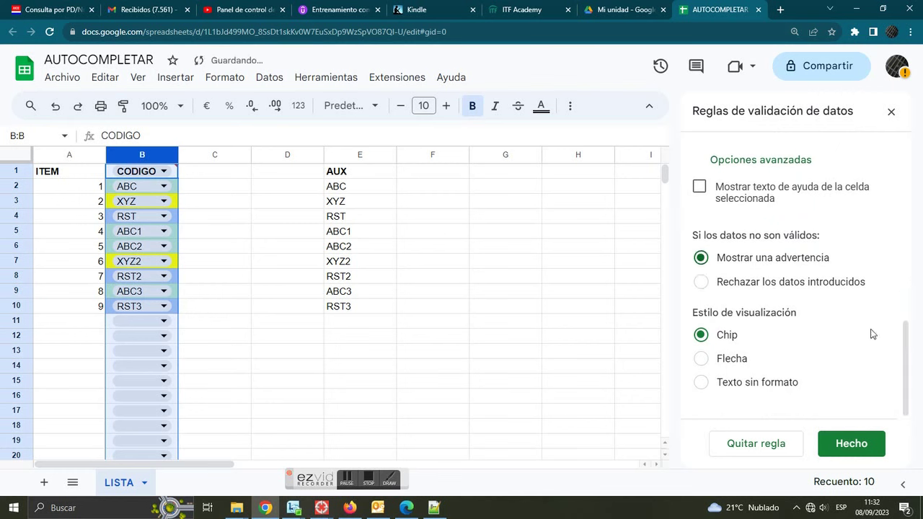
{"action": "left_click", "coordinate": [703, 382]}
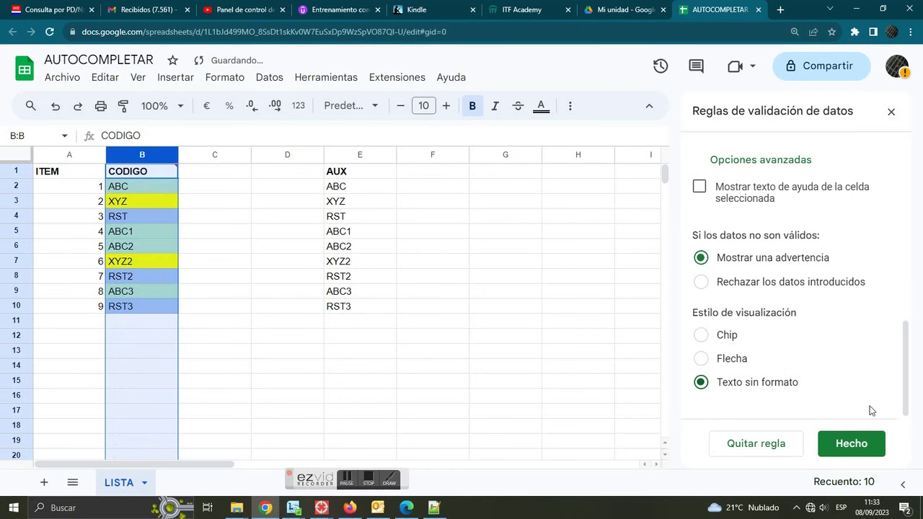
{"action": "left_click", "coordinate": [848, 444]}
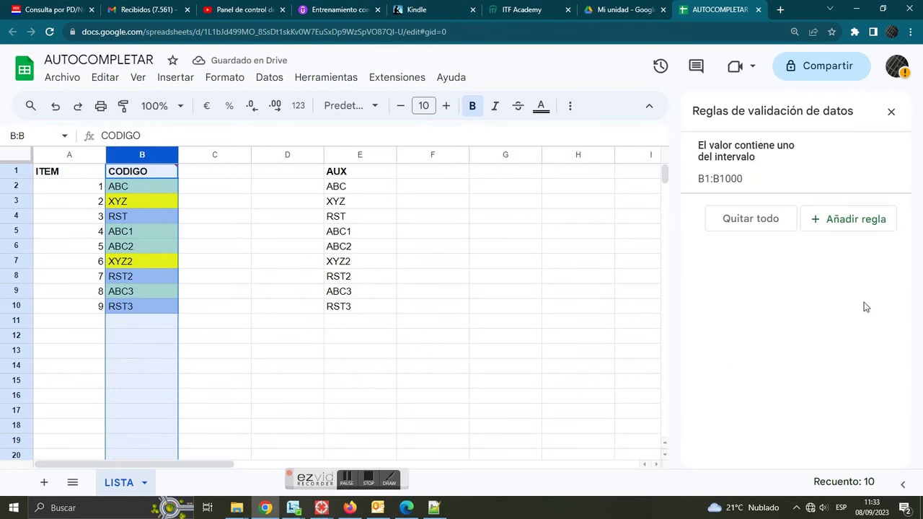
Step: Close the validation panel and review the existing RST and XYZ codes in column B
{"action": "left_click", "coordinate": [187, 341]}
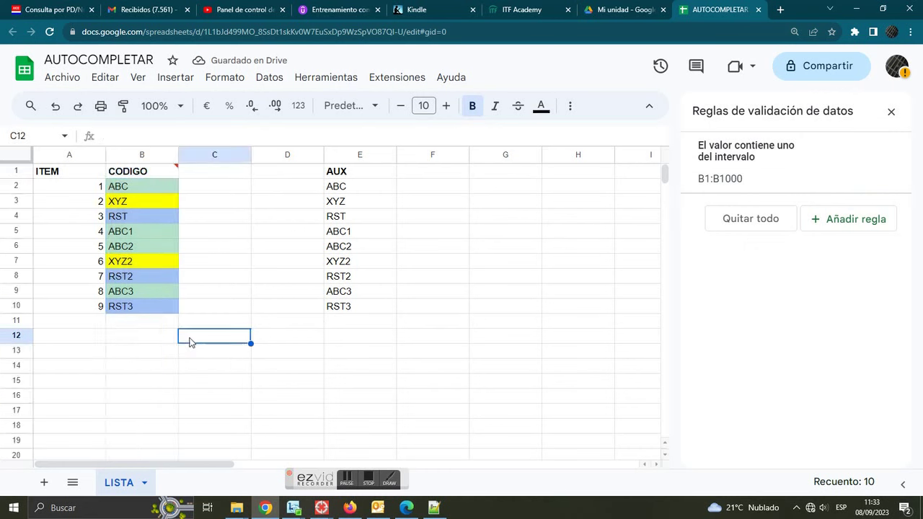
{"action": "left_click", "coordinate": [890, 112]}
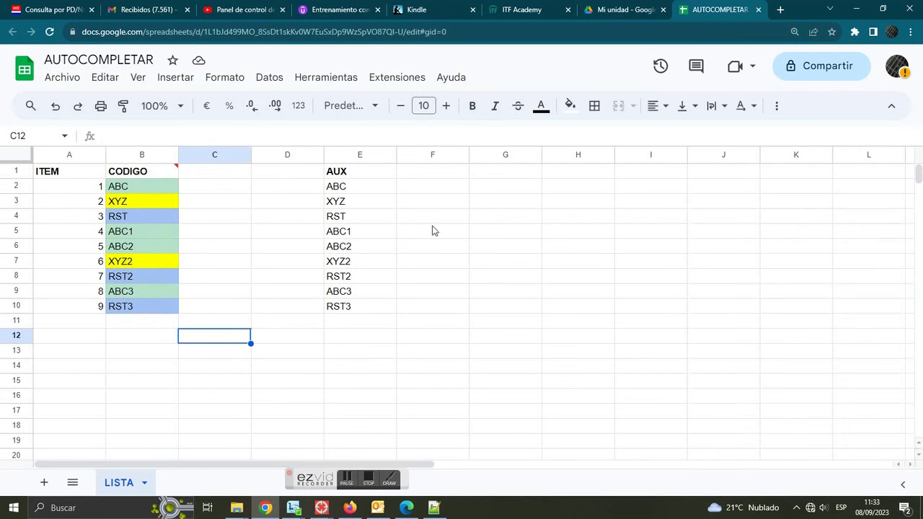
{"action": "left_click", "coordinate": [138, 325]}
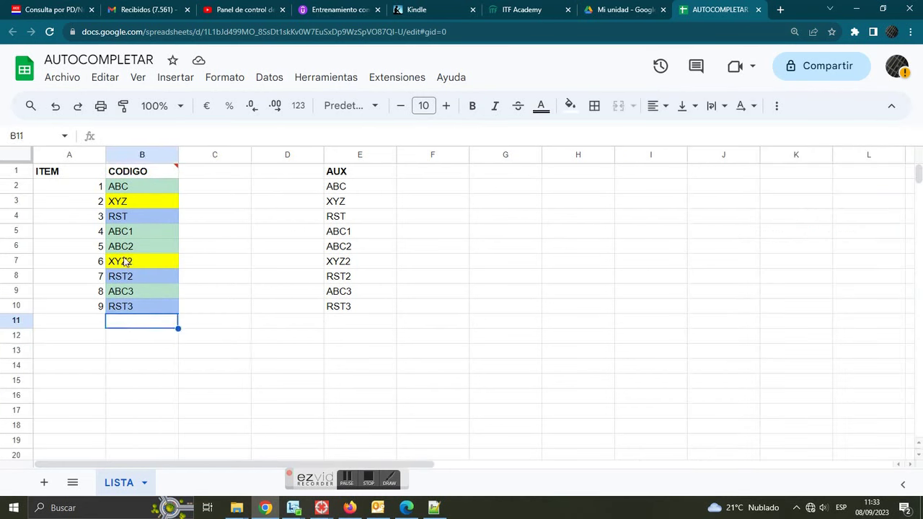
{"action": "left_click", "coordinate": [134, 219]}
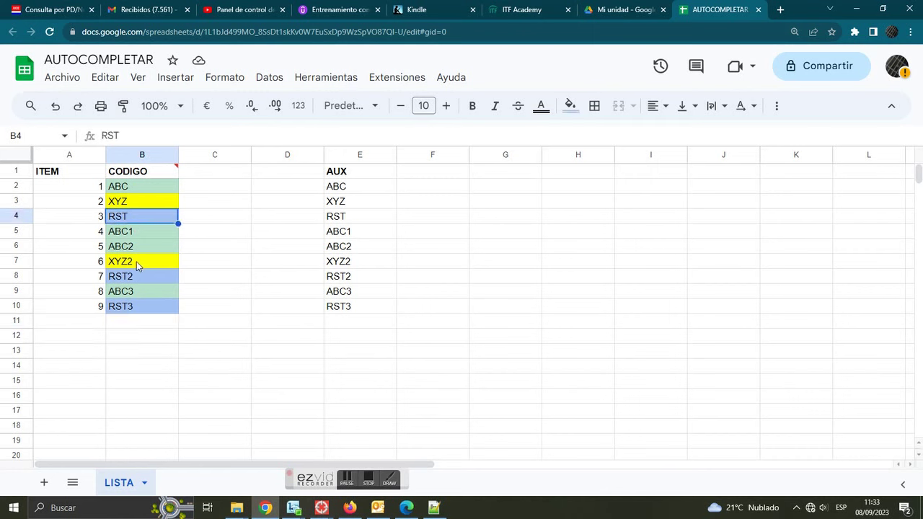
{"action": "left_click", "coordinate": [137, 276]}
{"action": "left_click", "coordinate": [135, 310]}
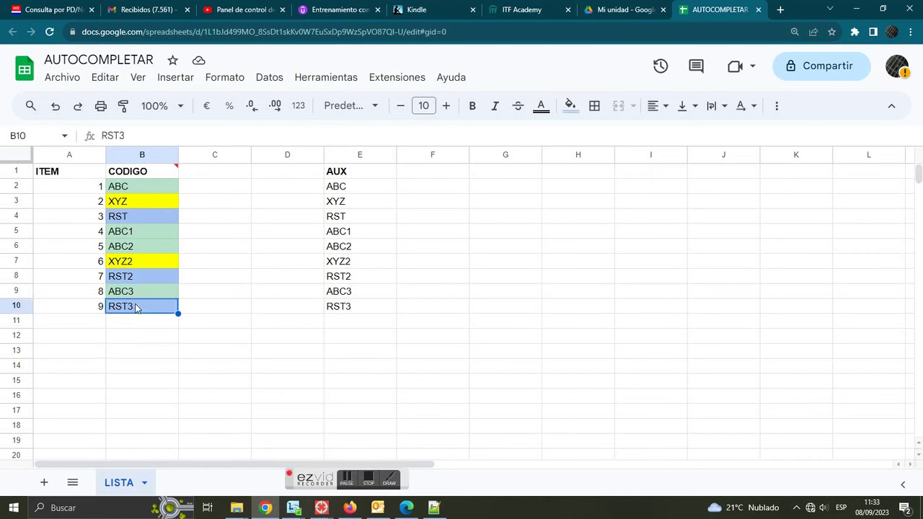
{"action": "left_click", "coordinate": [127, 201]}
{"action": "left_click", "coordinate": [139, 266]}
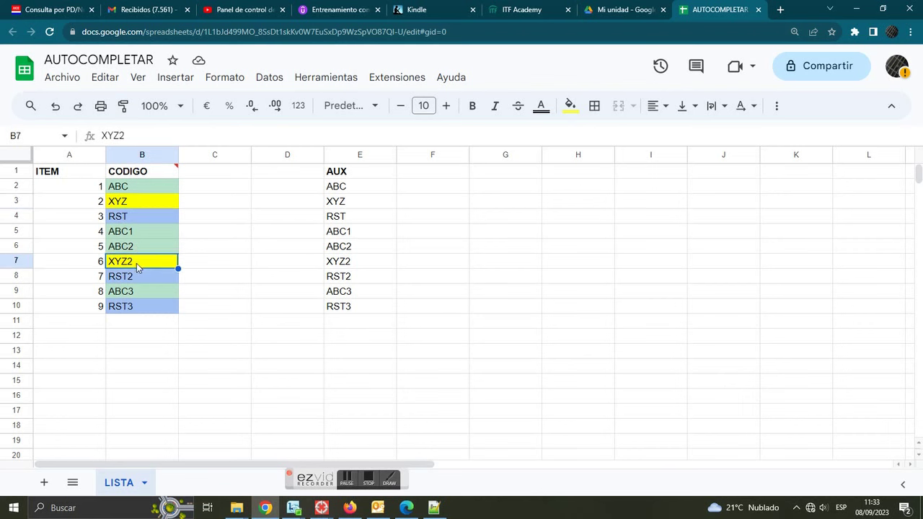
Step: Enter RST4 in B11 and RST5 in B12 using autocomplete
{"action": "left_click", "coordinate": [128, 323]}
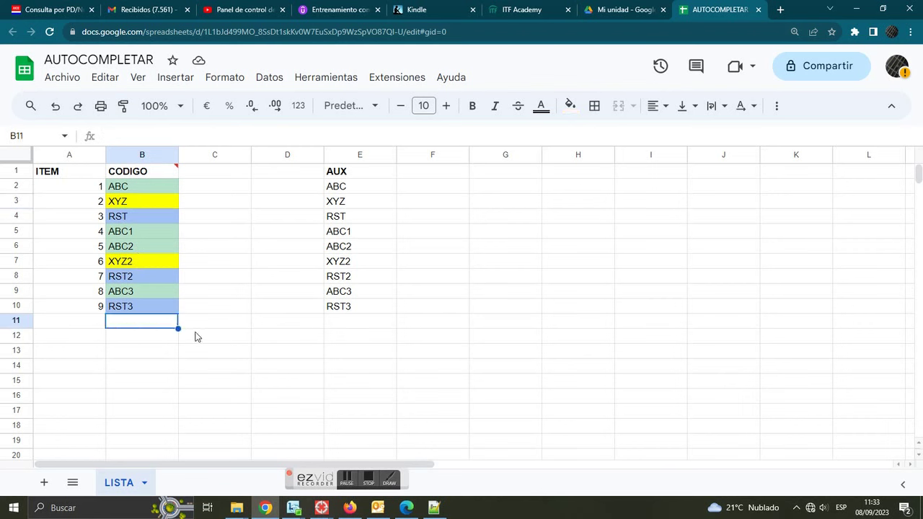
{"action": "type", "text": "X"}
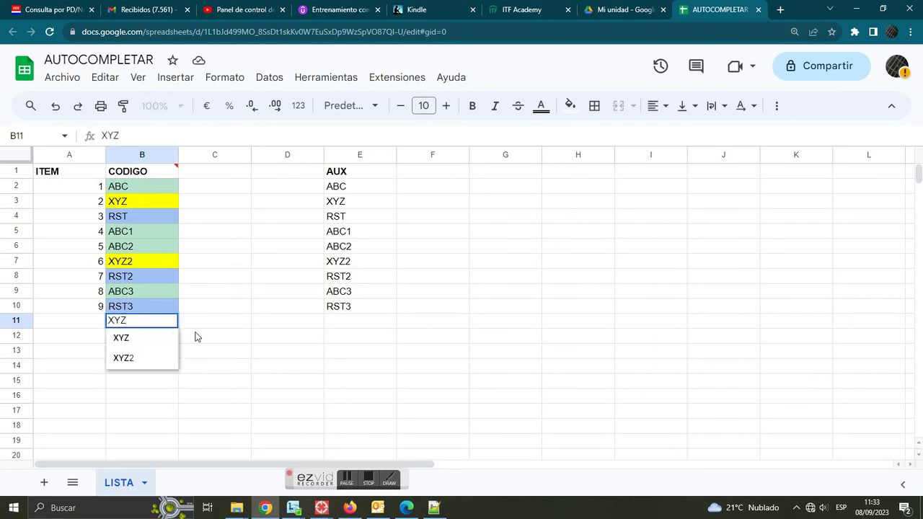
{"action": "key", "text": "BackSpace"}
{"action": "type", "text": "RST"}
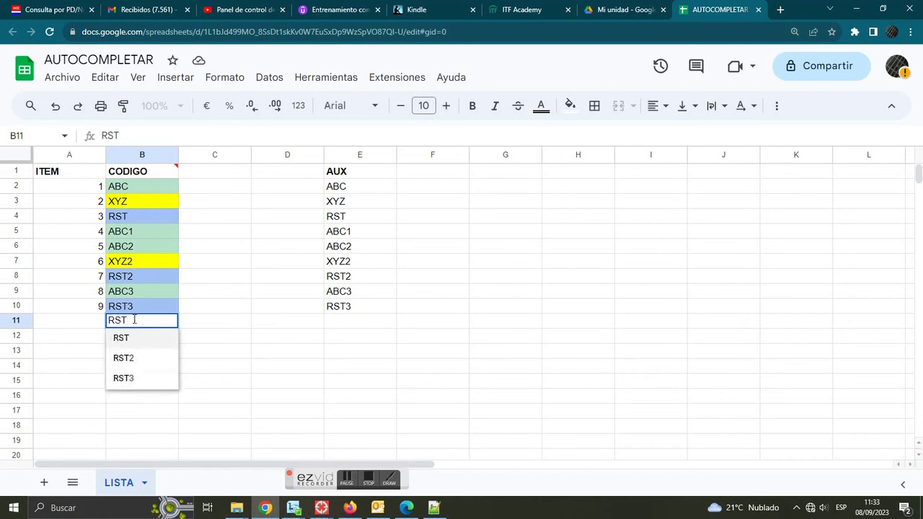
{"action": "type", "text": "4"}
{"action": "key", "text": "Return"}
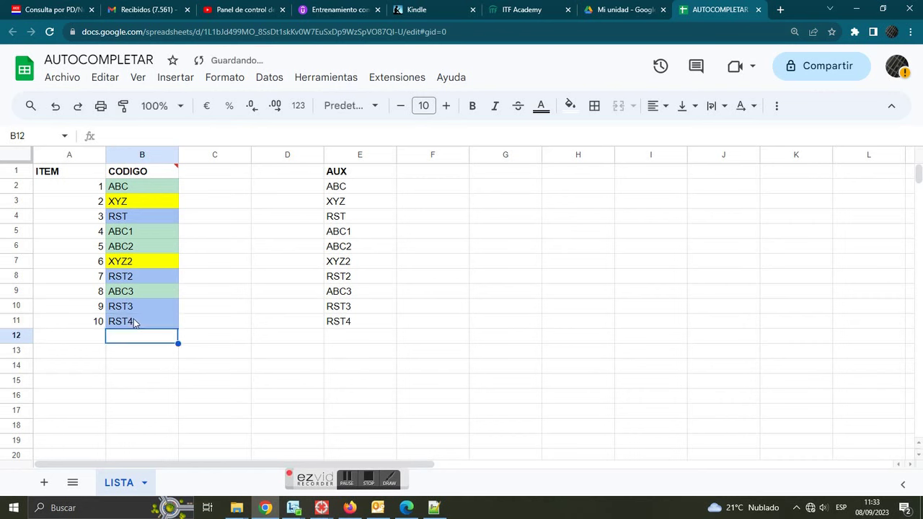
{"action": "type", "text": "RST5"}
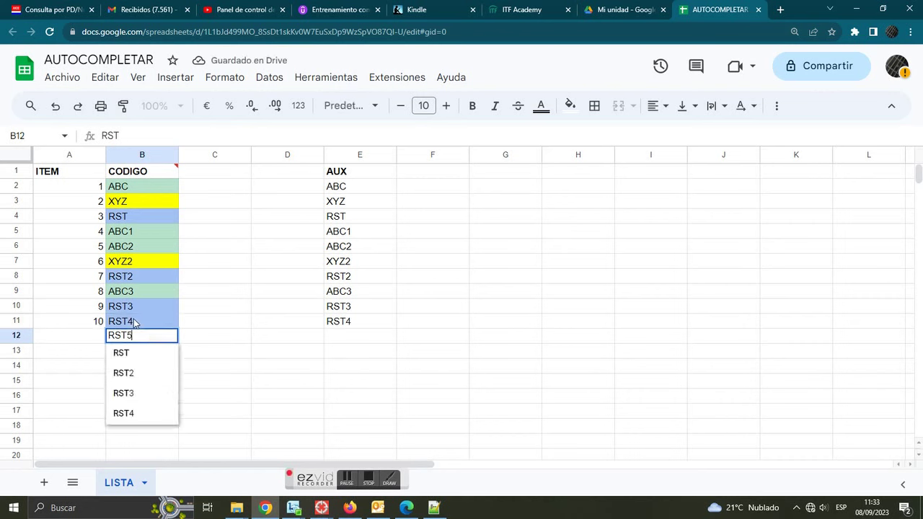
{"action": "key", "text": "Return"}
Step: Enter ABC4, XYZ3 and XYZ4 in B13–B15
{"action": "type", "text": "ABC"}
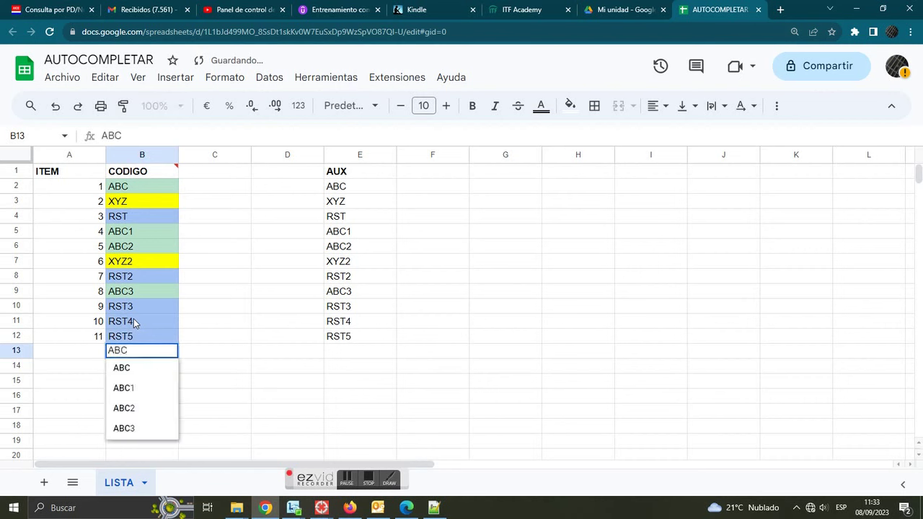
{"action": "type", "text": "4"}
{"action": "key", "text": "Return"}
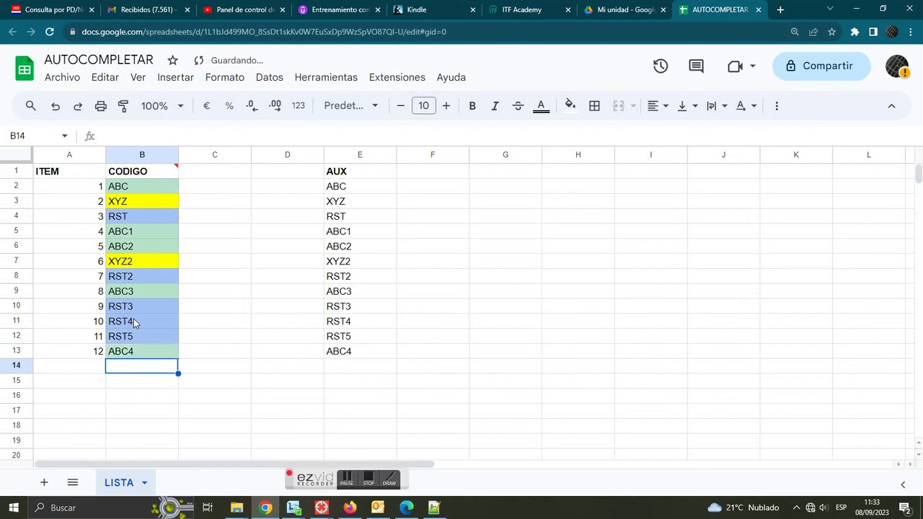
{"action": "type", "text": "XYZ"}
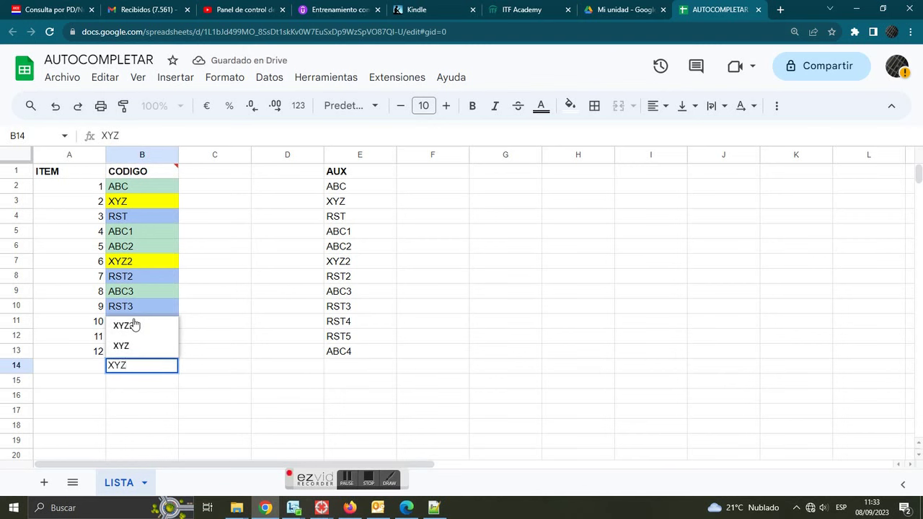
{"action": "type", "text": "3"}
{"action": "key", "text": "Return"}
{"action": "type", "text": "XYZ"}
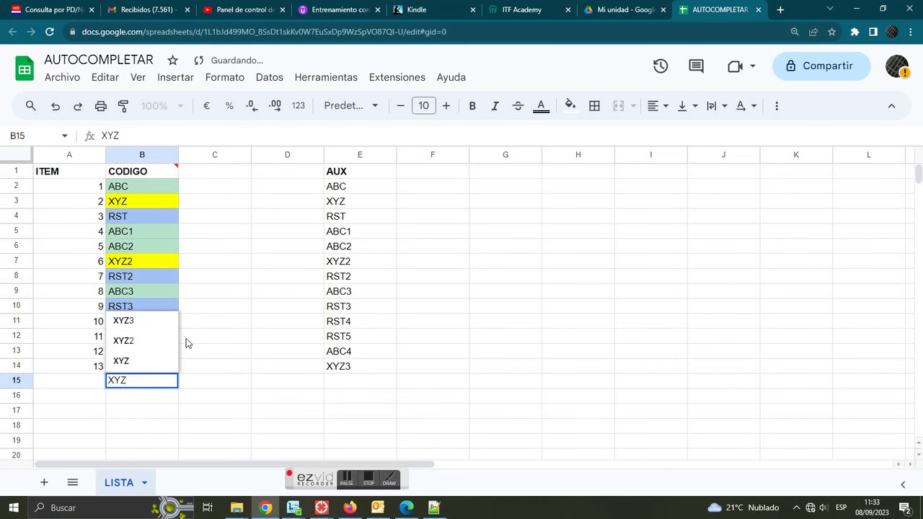
{"action": "type", "text": "4"}
{"action": "key", "text": "Return"}
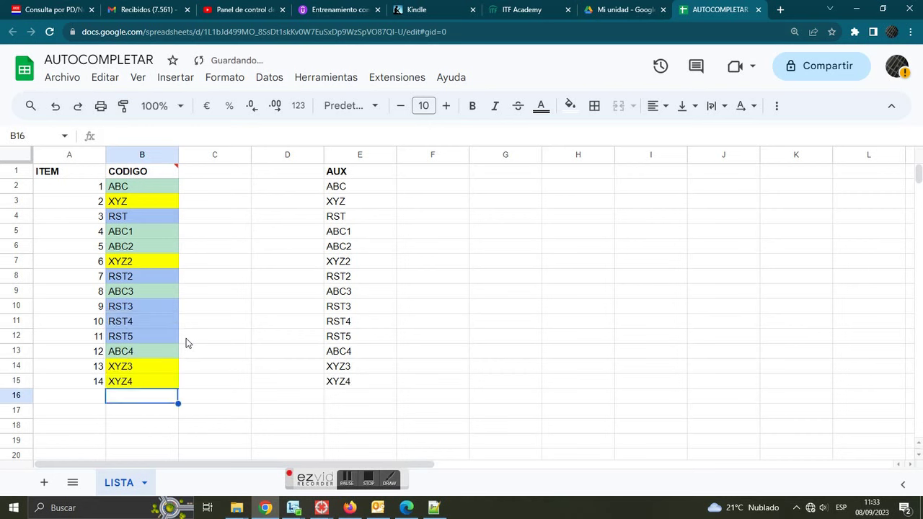